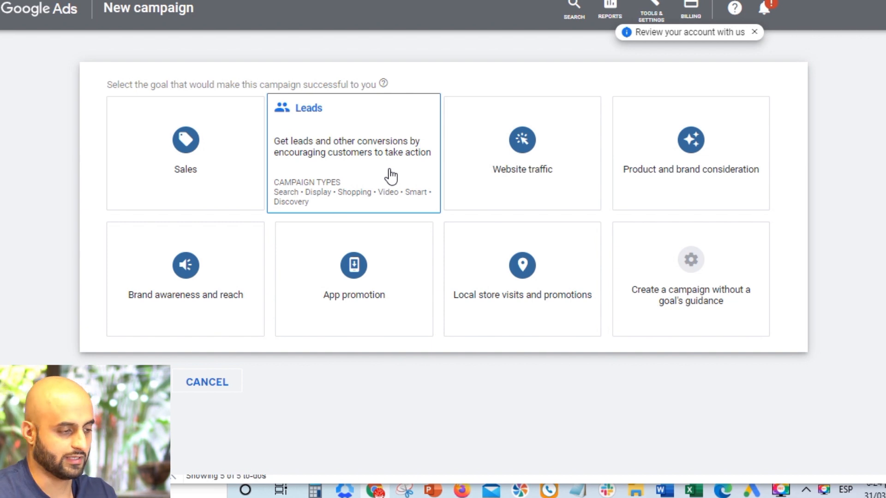
# - Create the campaign without a goal's guidance and choose Video as the campaign type
pyautogui.click(518, 179)
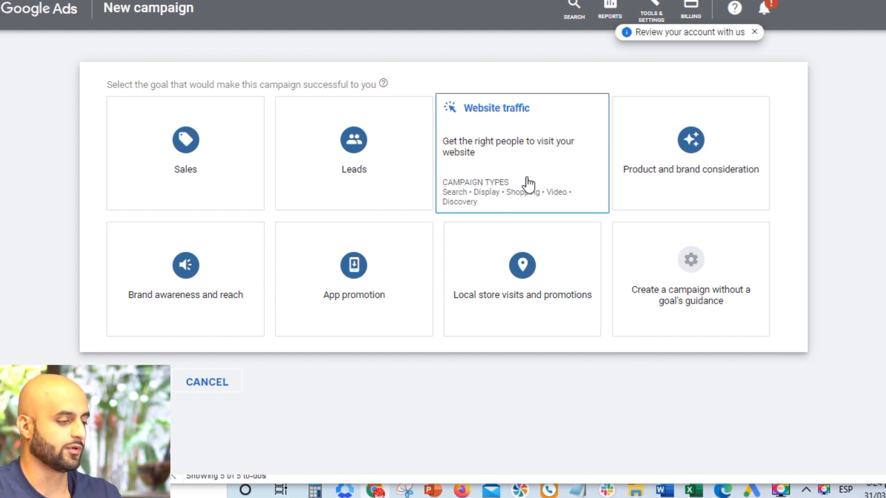
pyautogui.click(744, 183)
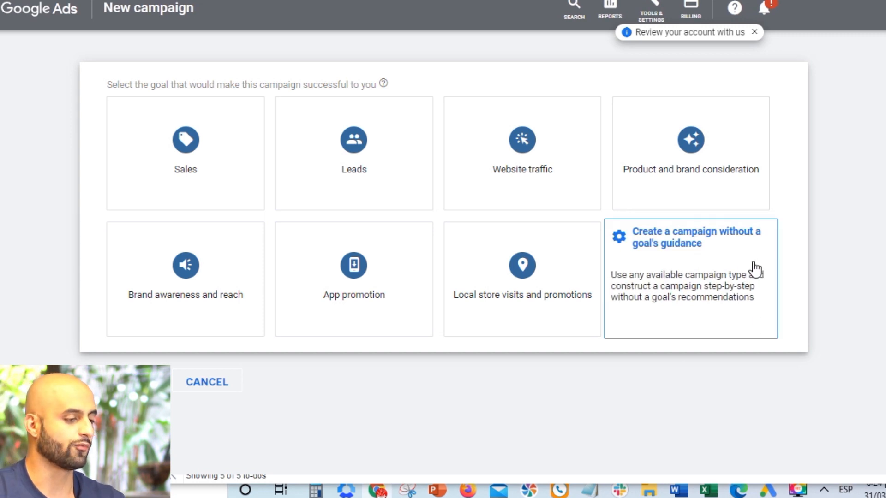
pyautogui.click(697, 279)
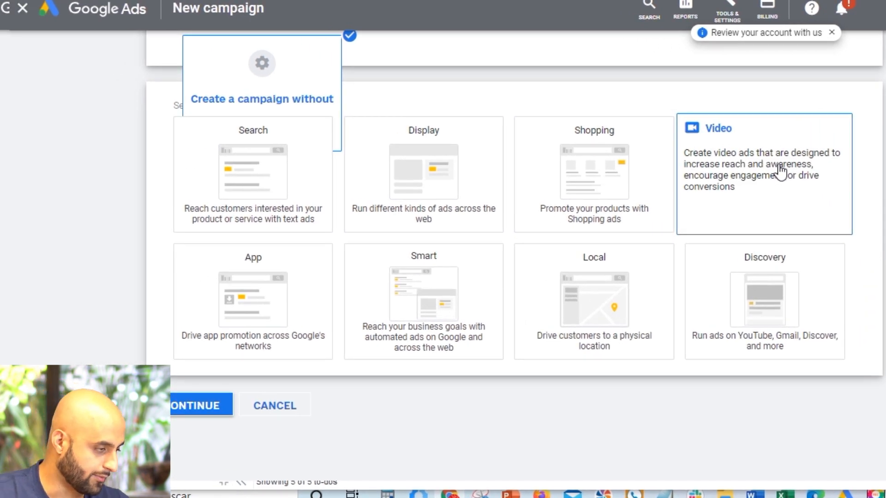
pyautogui.click(780, 171)
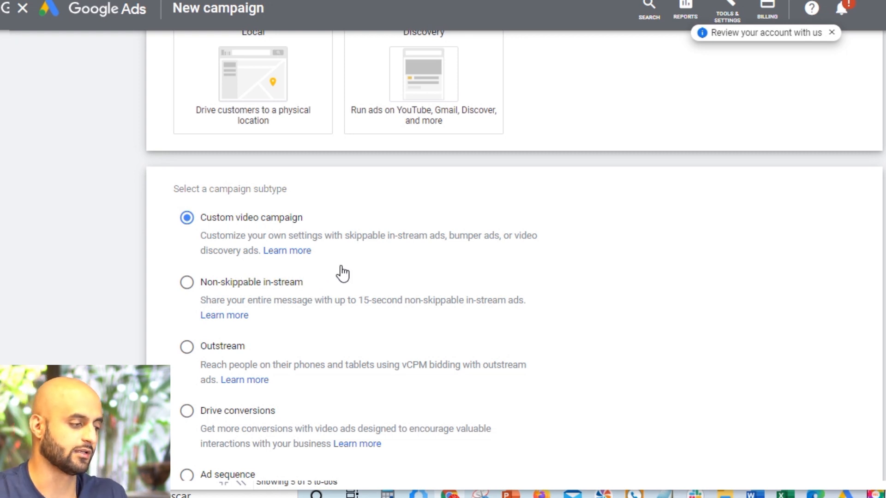
# - Select Drive conversions as the video campaign subtype and continue to the campaign settings
pyautogui.scroll(-1, 323, 237)
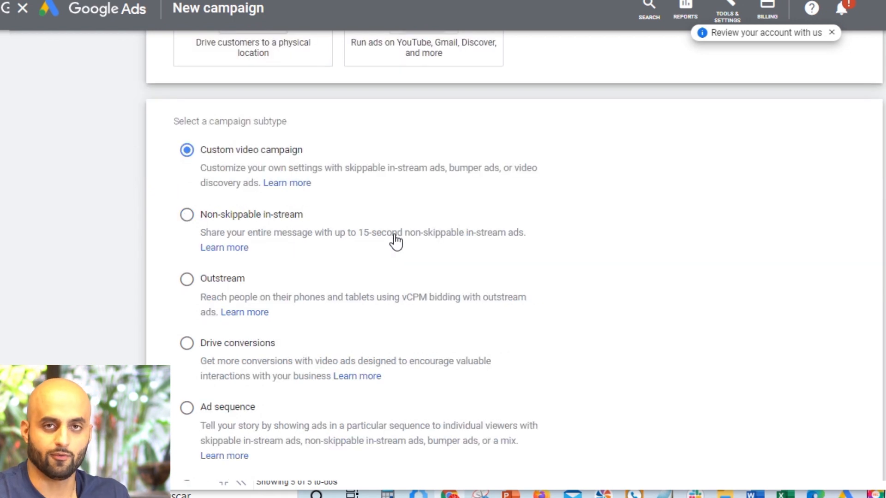
pyautogui.click(187, 344)
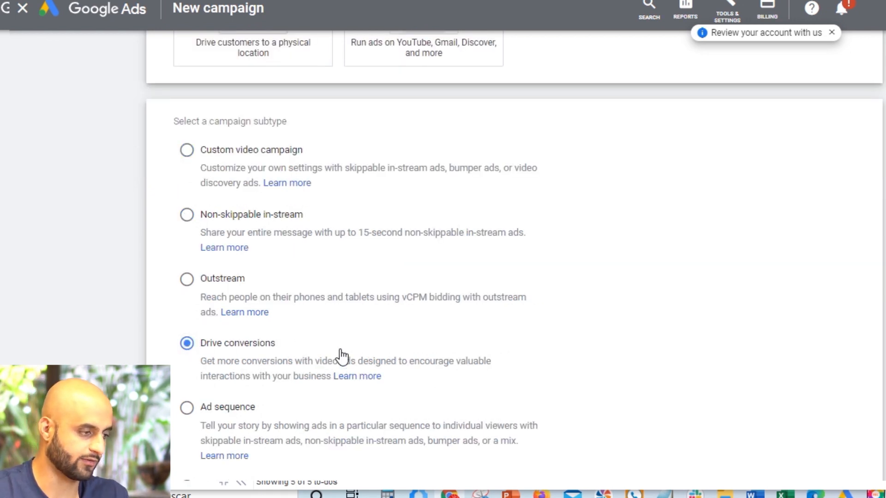
pyautogui.scroll(-3, 335, 362)
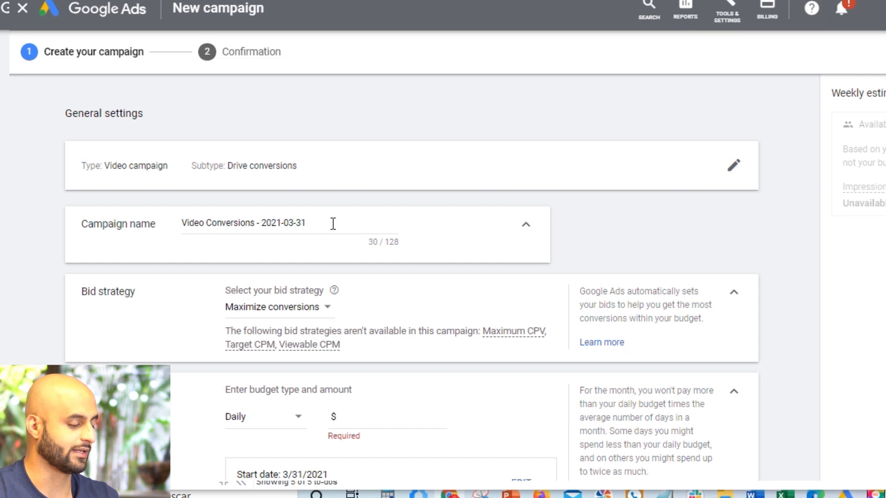
# - Name the campaign "LD - 4/20/21 - tCPA - Cold - IM - Marketing & Advertising Svcs - Multiple Ads - US"
pyautogui.moveTo(316, 224); pyautogui.dragTo(261, 224)
pyautogui.moveTo(172, 224); pyautogui.dragTo(173, 225)
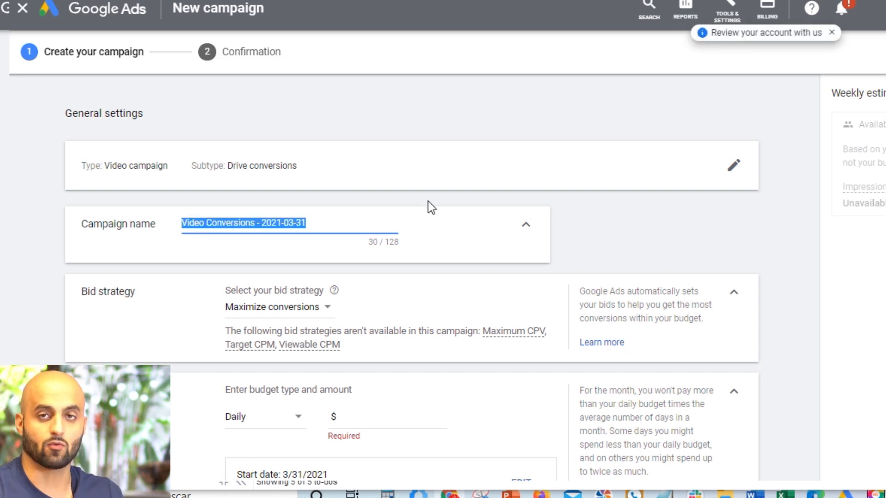
pyautogui.write('LD ')
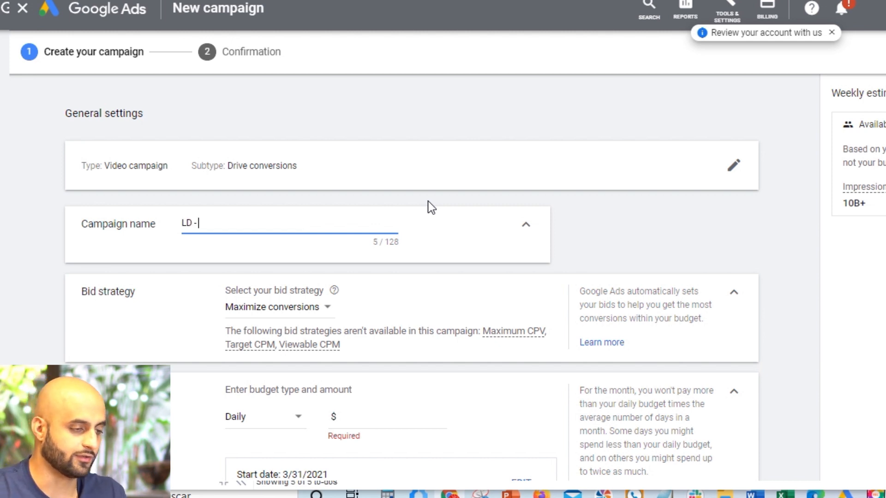
pyautogui.write('- 4/')
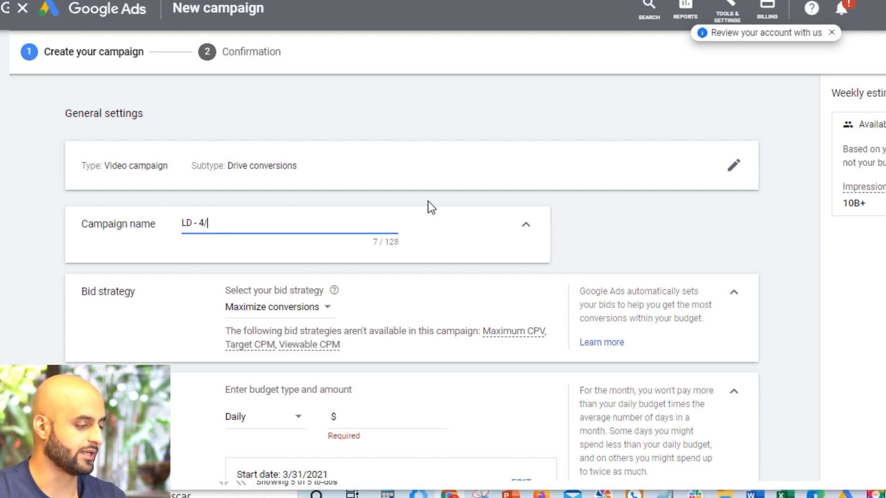
pyautogui.write('20/21')
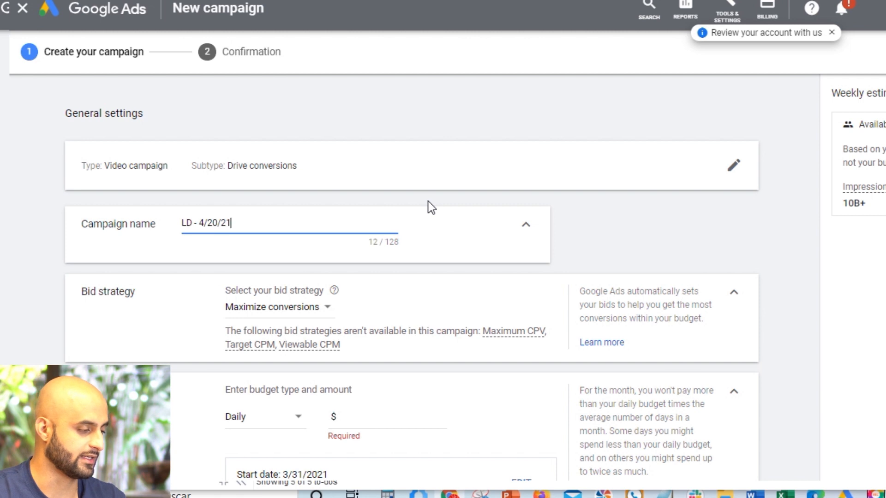
pyautogui.write(' -')
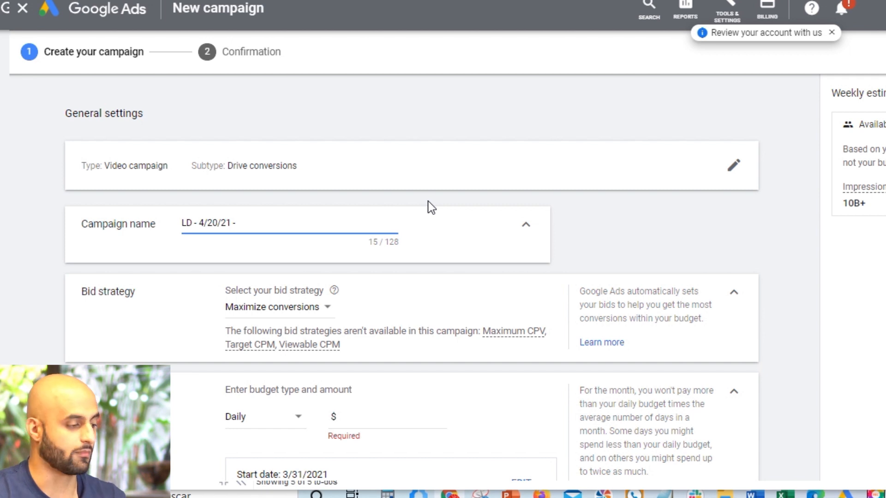
pyautogui.write('tCPA - Cold - IM - ')
pyautogui.write('M')
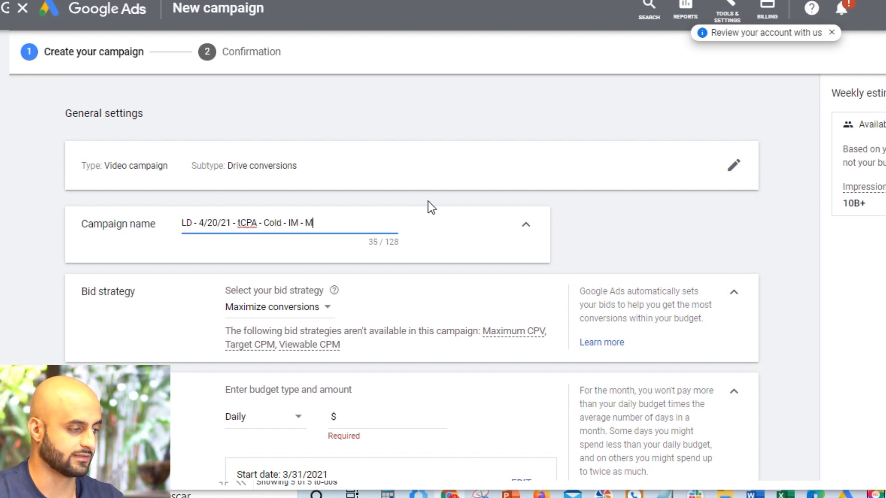
pyautogui.write('arketi')
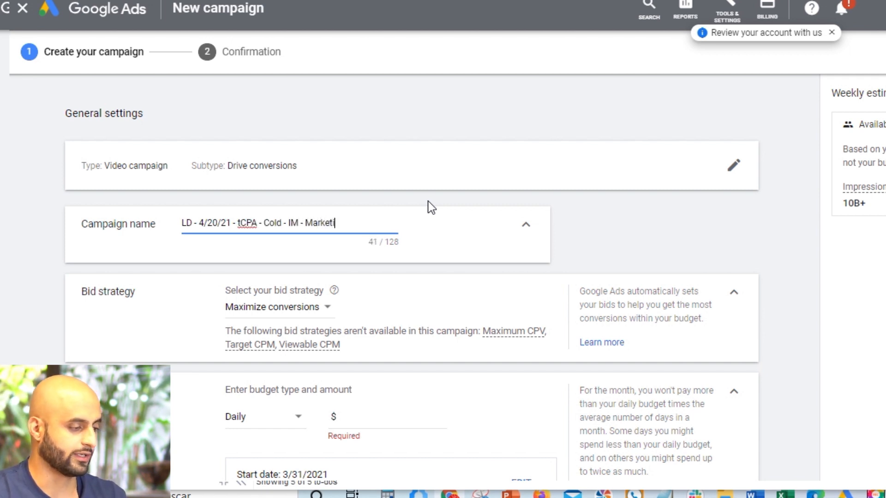
pyautogui.write('ng & Advertising ')
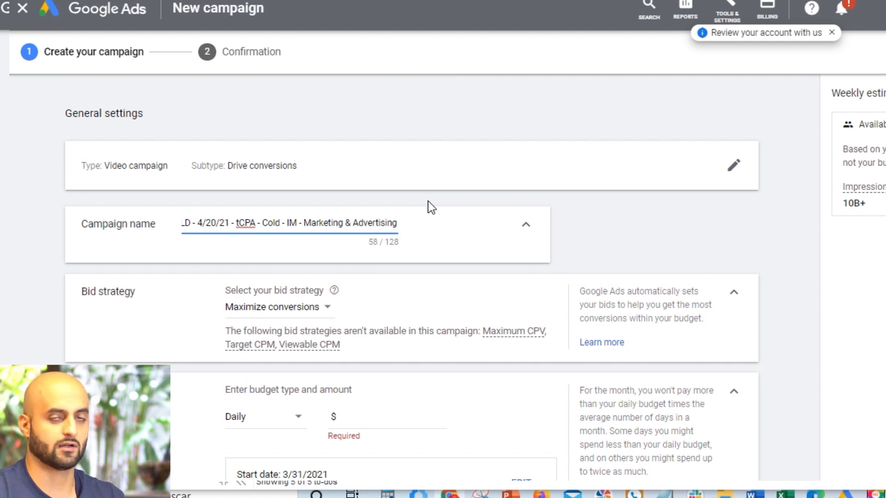
pyautogui.write('Svcs - ')
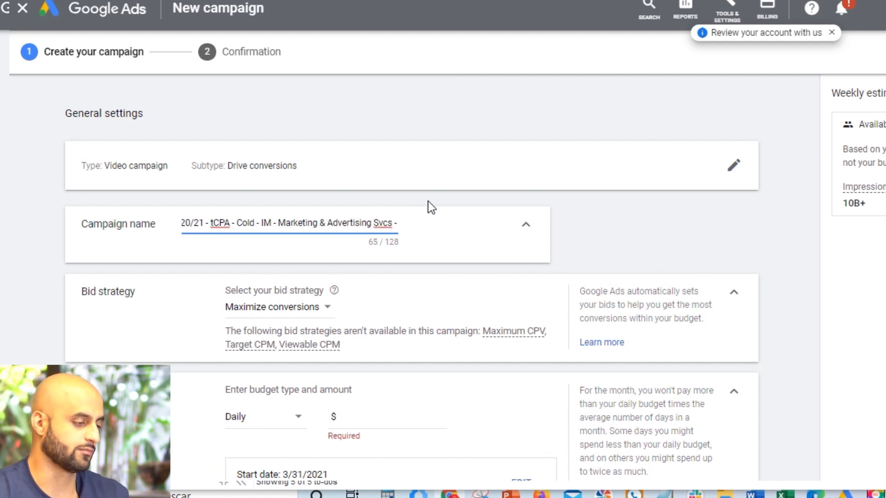
pyautogui.write('Multiple')
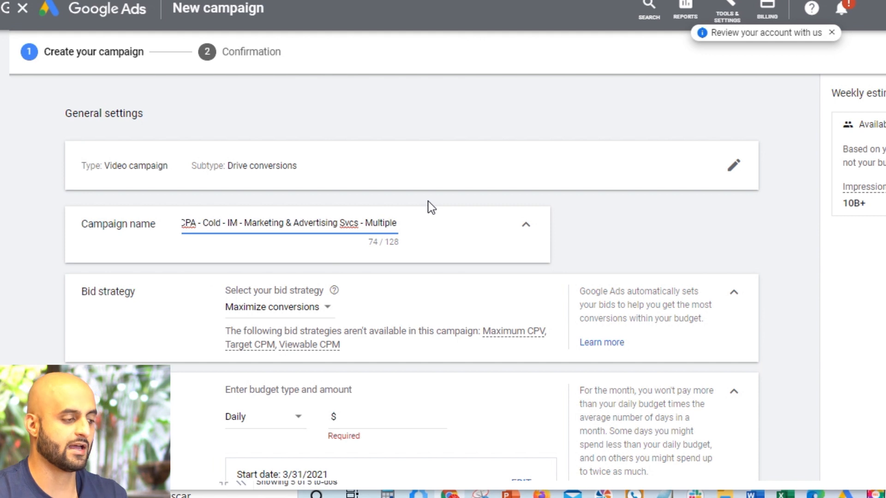
pyautogui.write(' Ads - US')
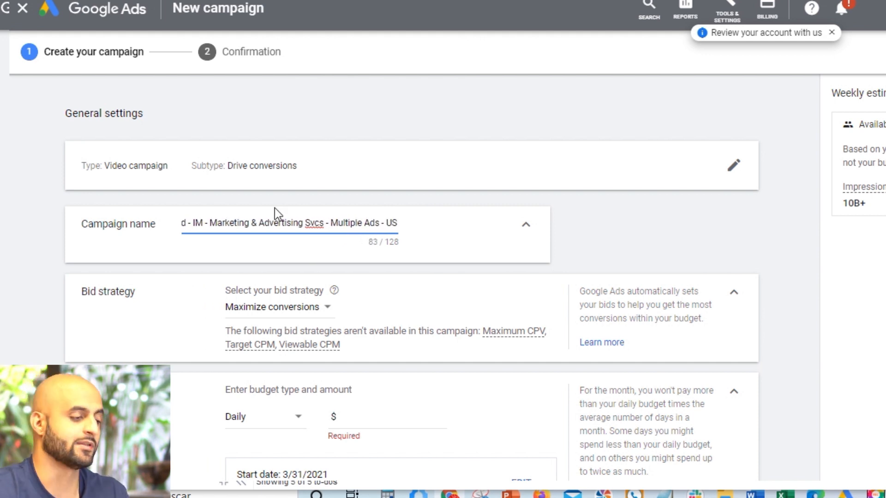
# - Read the bid strategy explanation on target cost-per-action and on getting the most conversions within the budget
pyautogui.scroll(-3, 325, 222)
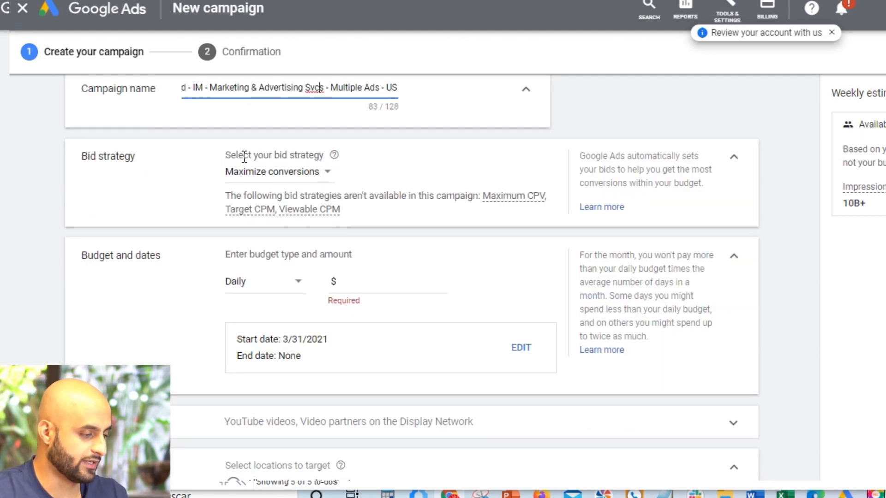
pyautogui.moveTo(334, 161)
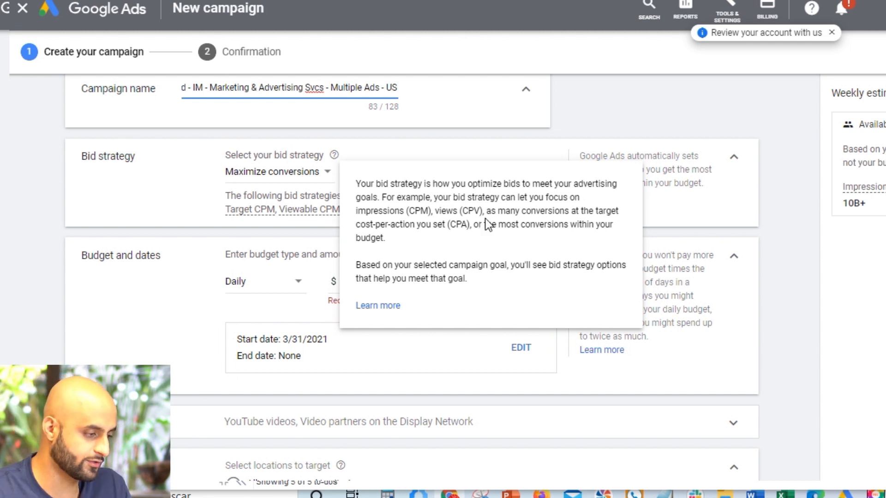
pyautogui.moveTo(486, 212); pyautogui.dragTo(467, 226)
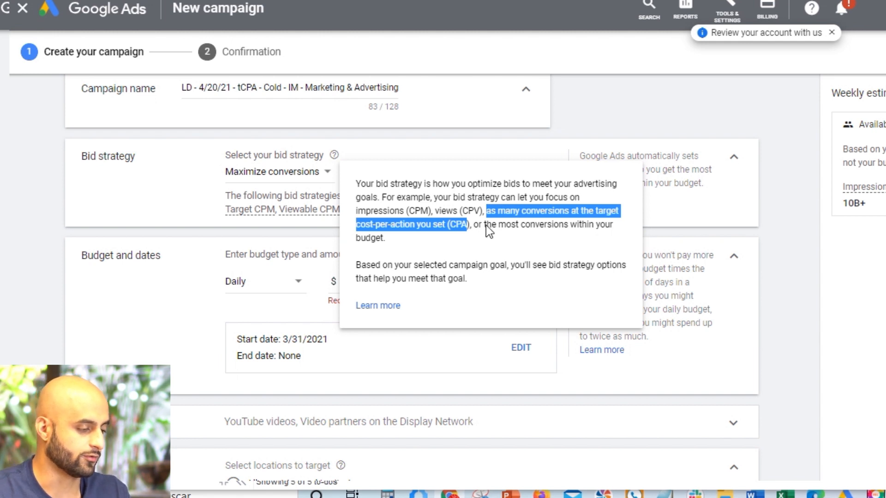
pyautogui.moveTo(484, 224); pyautogui.dragTo(502, 241)
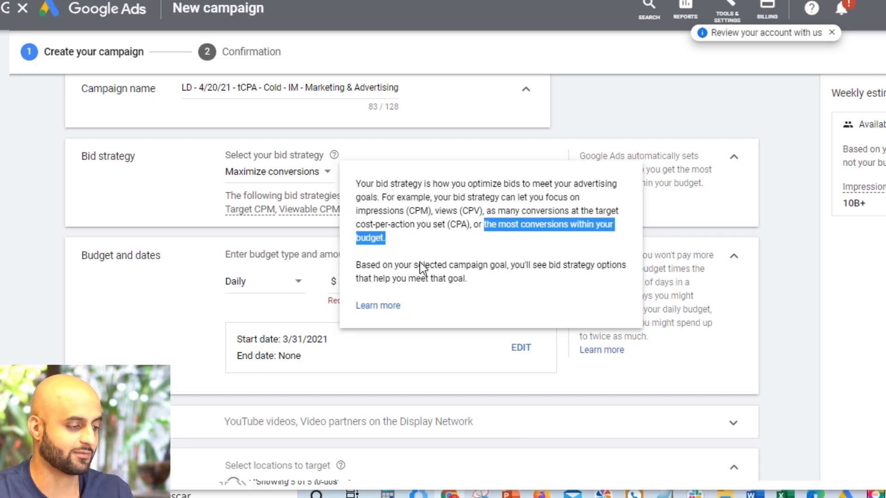
pyautogui.click(326, 173)
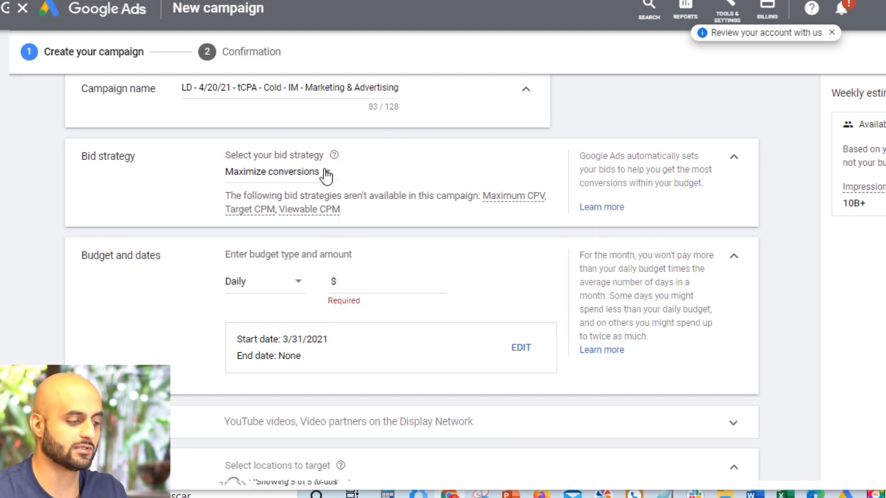
pyautogui.click(326, 173)
# - Change the bid strategy abbreviation in the campaign name to MC
pyautogui.click(261, 103)
pyautogui.doubleClick(254, 87)
pyautogui.write('MC')
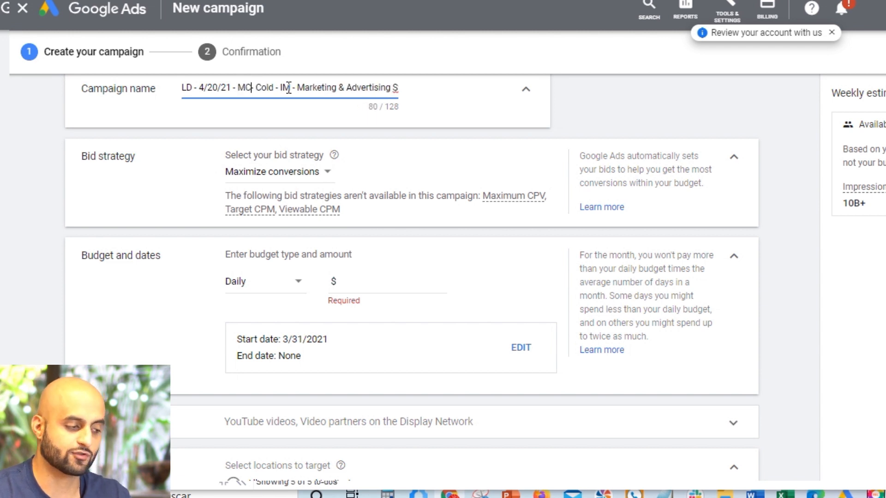
pyautogui.click(313, 156)
# - Set the campaign budget to a daily amount of $100.00
pyautogui.scroll(-1, 342, 276)
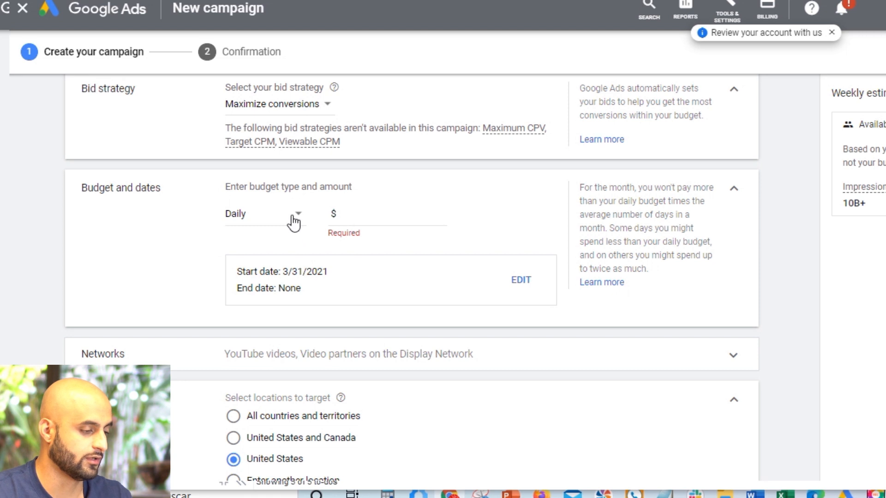
pyautogui.click(292, 216)
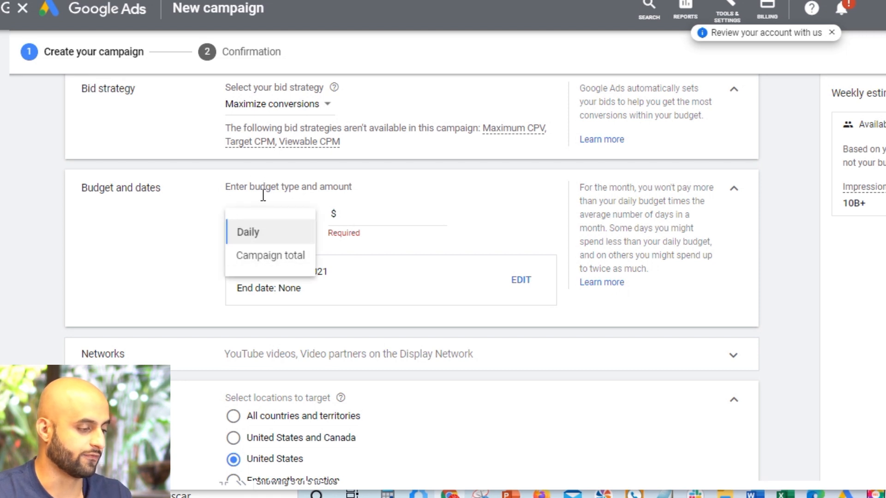
pyautogui.click(266, 233)
pyautogui.click(384, 214)
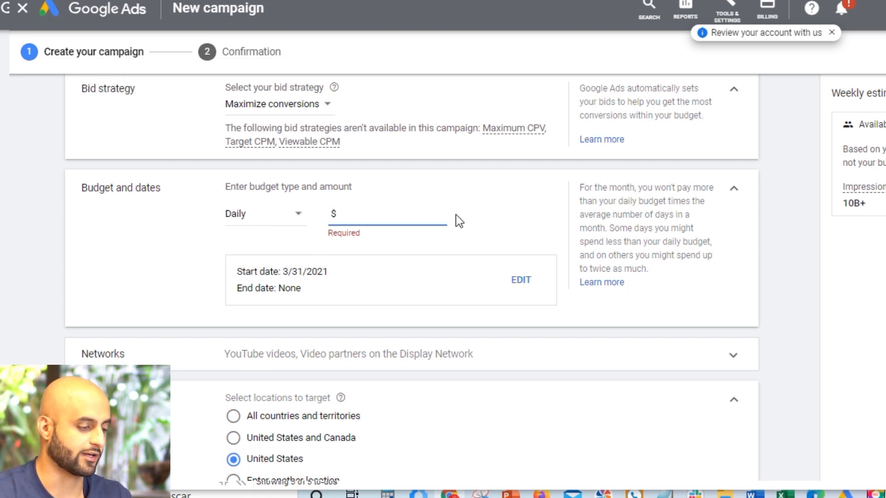
pyautogui.write('100.00')
pyautogui.click(497, 204)
pyautogui.scroll(-1, 480, 203)
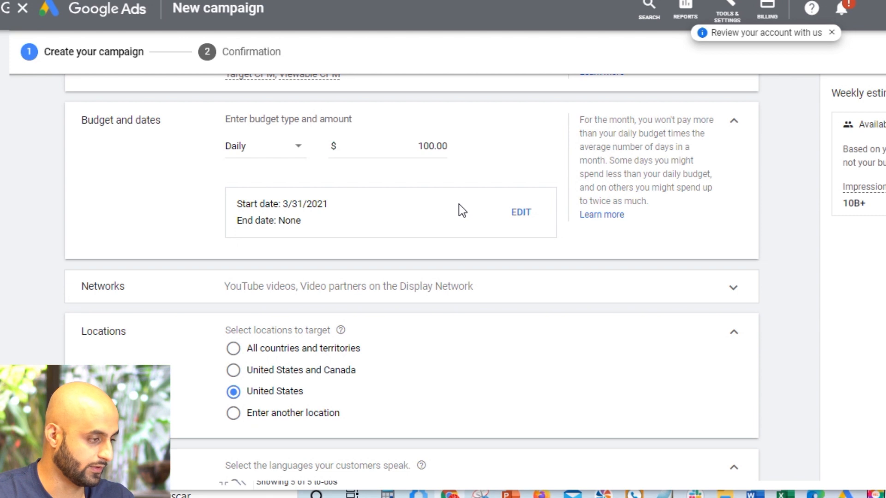
pyautogui.click(295, 214)
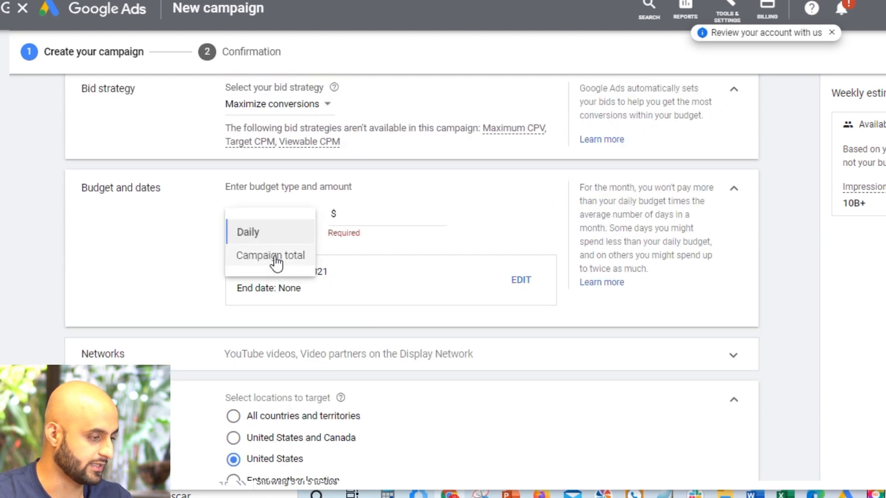
pyautogui.click(266, 231)
pyautogui.click(382, 214)
pyautogui.write('100')
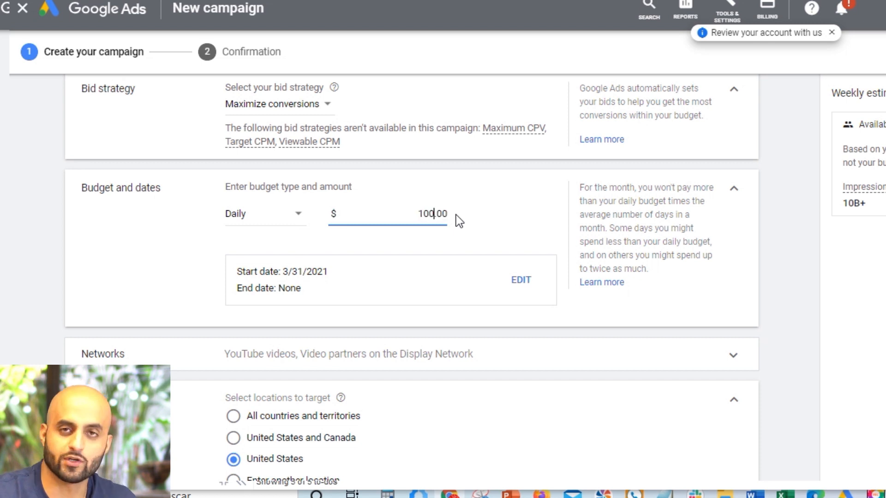
pyautogui.click(497, 204)
pyautogui.scroll(-1, 497, 204)
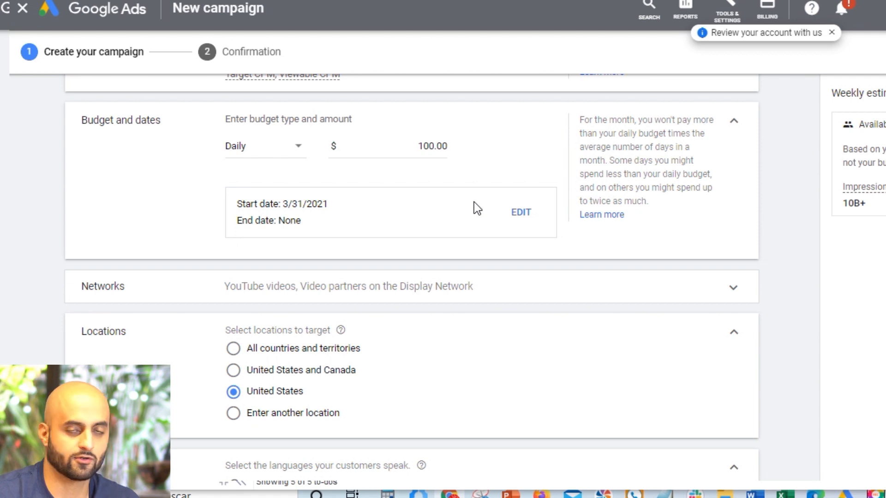
# - Expand the Networks settings and exclude video partners on the Display Network from the campaign
pyautogui.scroll(-1, 299, 193)
pyautogui.scroll(-1, 355, 199)
pyautogui.click(443, 154)
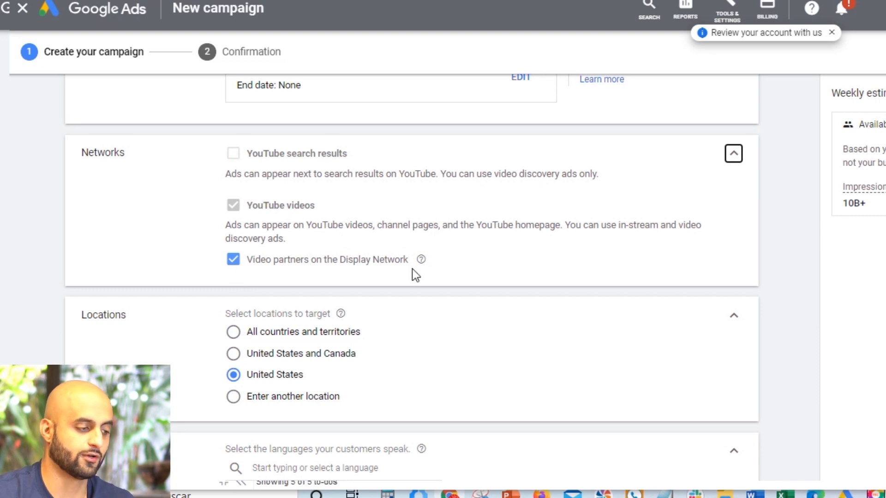
pyautogui.moveTo(422, 261)
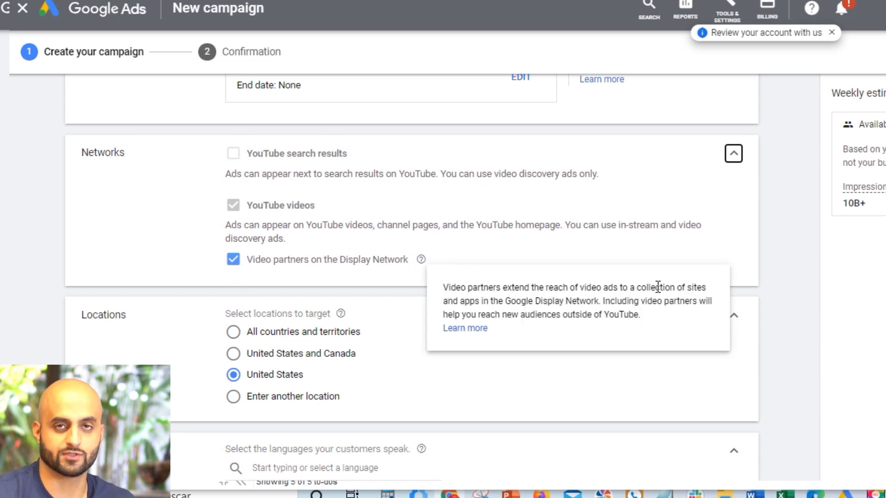
pyautogui.click(238, 261)
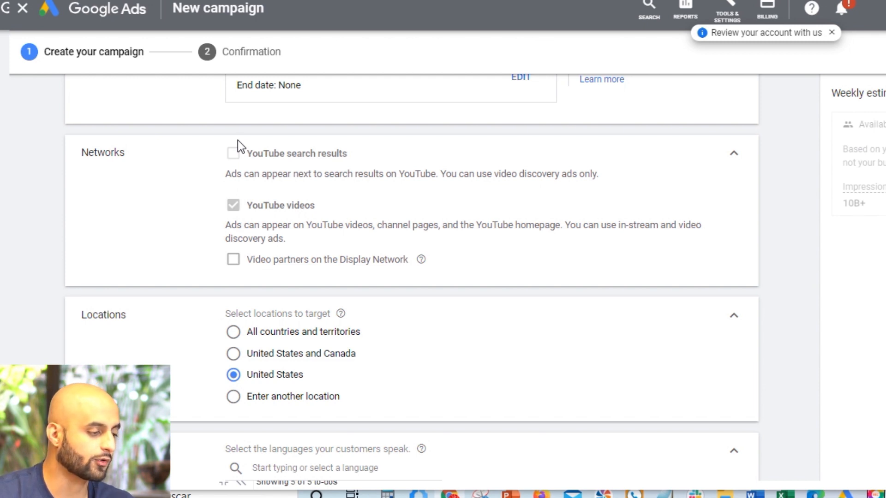
pyautogui.scroll(-3, 397, 235)
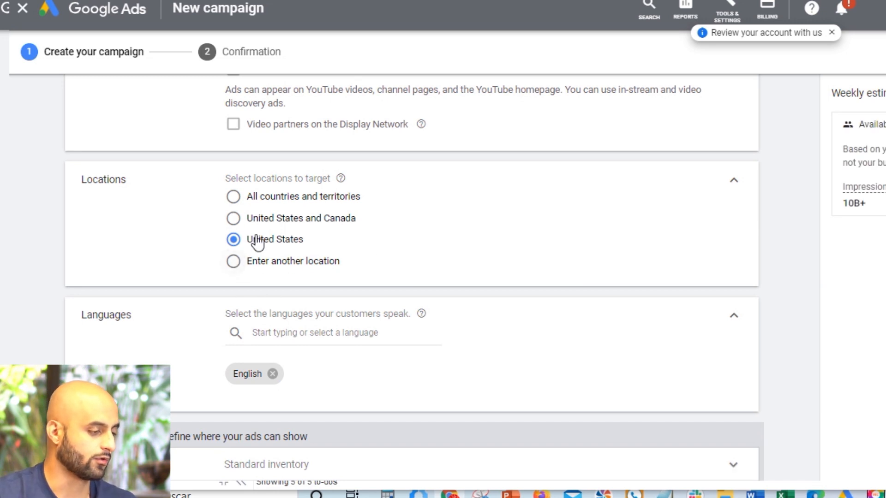
# - Switch location targeting to a custom location, search for the UK and target the United Kingdom
pyautogui.click(256, 261)
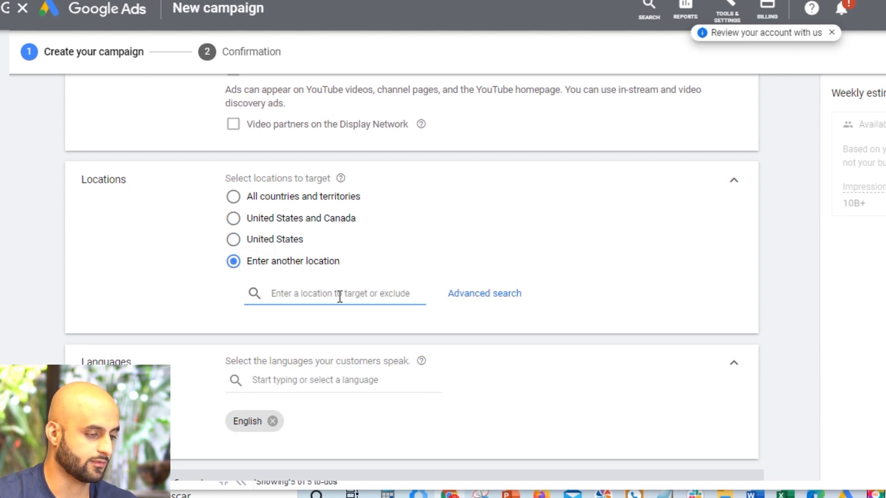
pyautogui.write('canad')
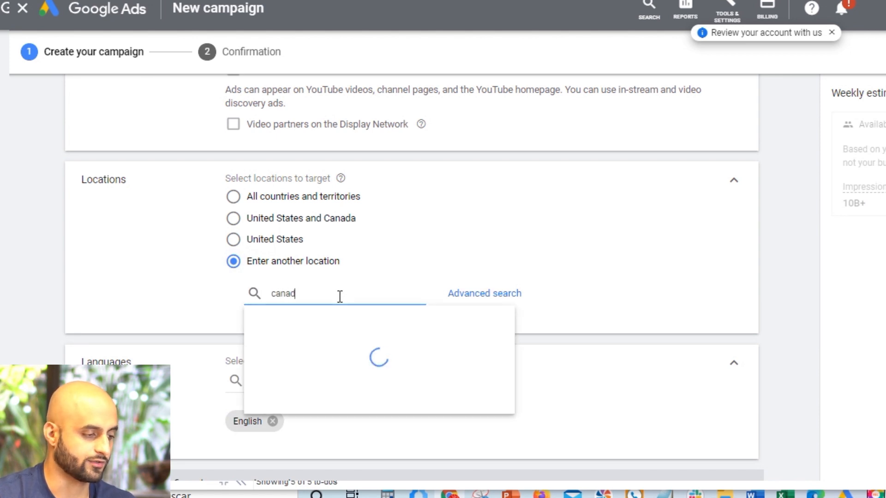
pyautogui.press('BackSpace')
pyautogui.press('BackSpace')
pyautogui.press('BackSpace')
pyautogui.press('BackSpace')
pyautogui.press('BackSpace')
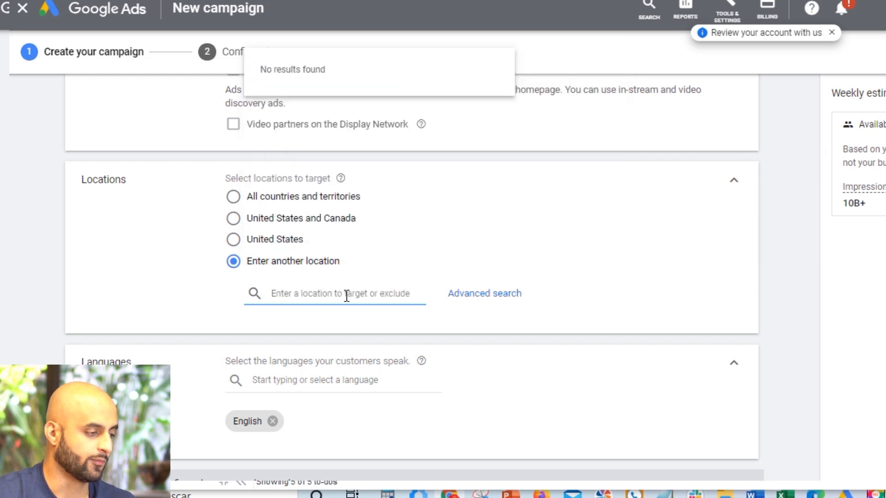
pyautogui.write('uk')
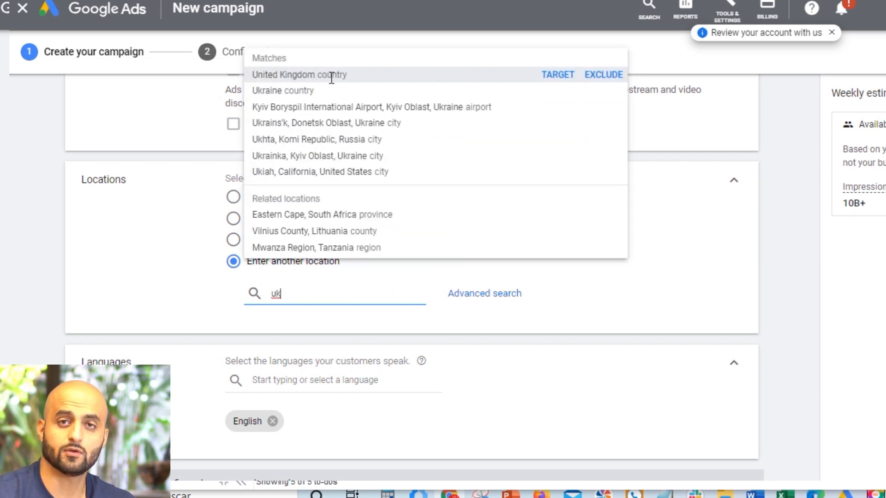
pyautogui.click(558, 74)
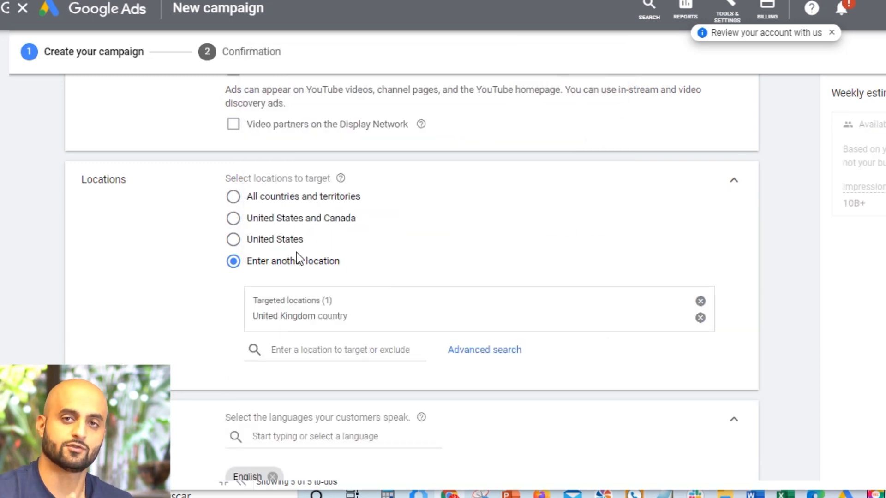
# - Remove the United Kingdom from the targeted locations and set the campaign location to United States
pyautogui.scroll(-1, 486, 323)
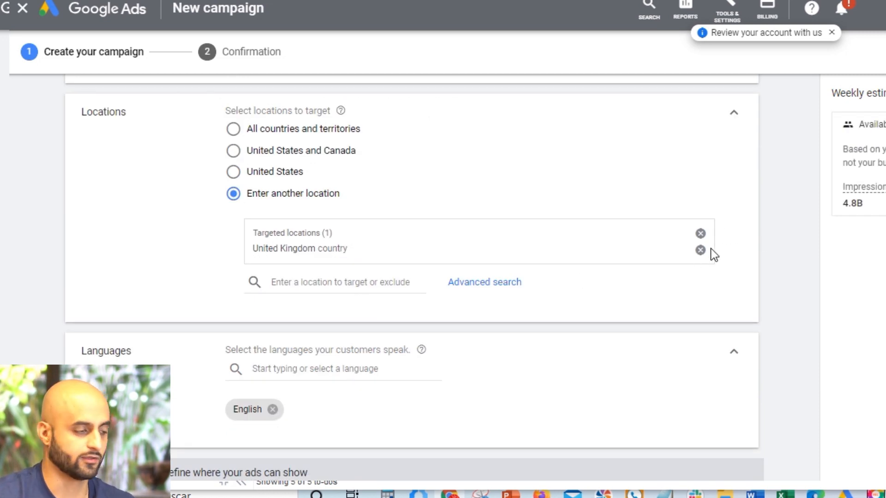
pyautogui.click(699, 235)
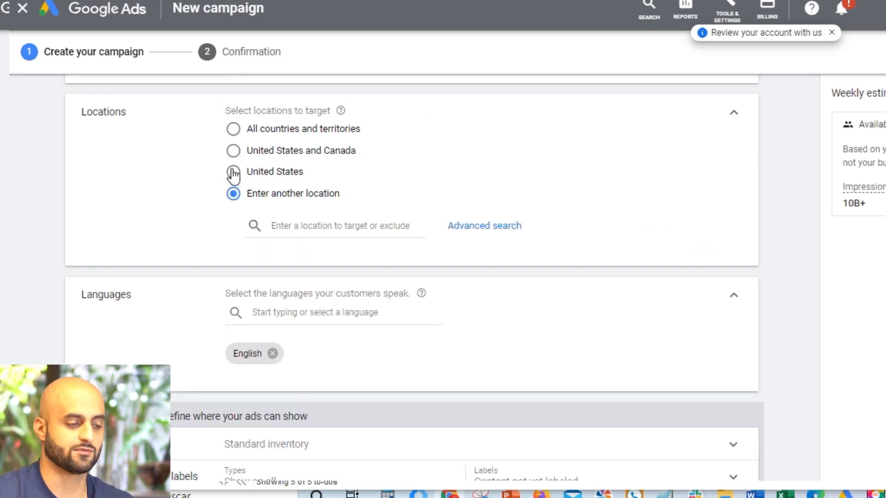
pyautogui.click(272, 171)
pyautogui.click(232, 151)
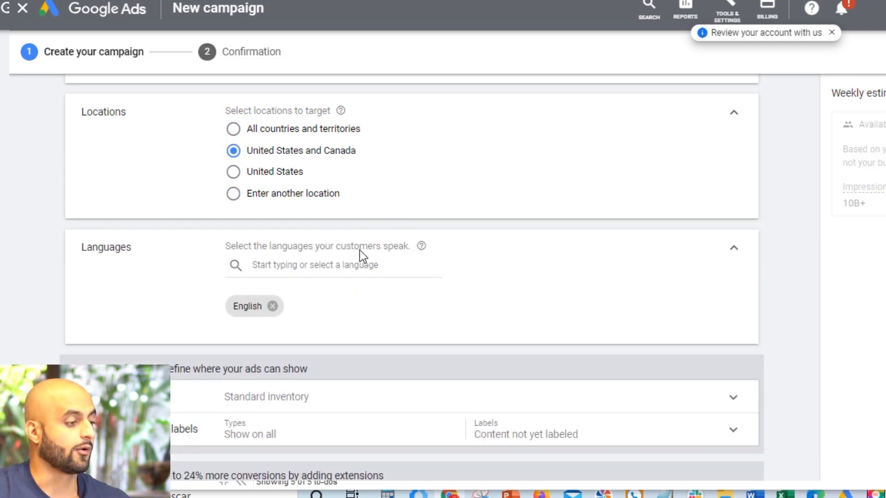
pyautogui.scroll(-2, 314, 222)
pyautogui.click(233, 104)
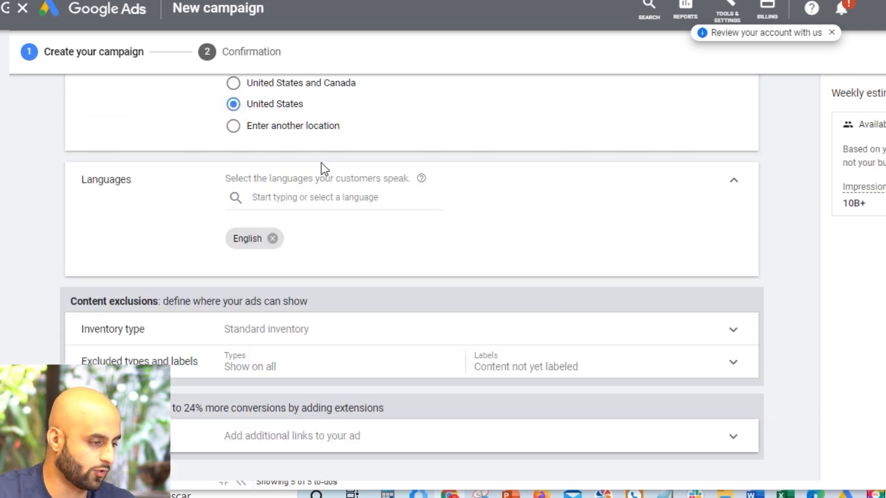
pyautogui.scroll(2, 405, 231)
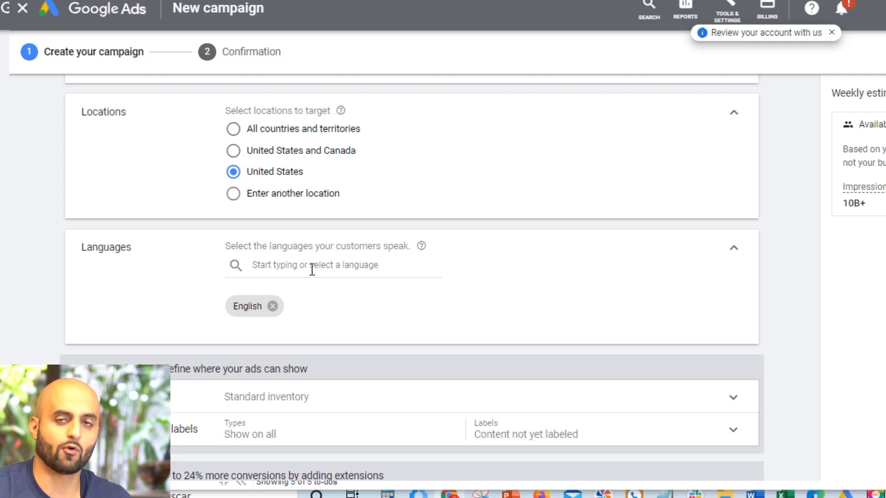
# - Expand the inventory type setting and compare the Expanded, Standard and Limited inventory options
pyautogui.scroll(-3, 312, 270)
pyautogui.click(420, 268)
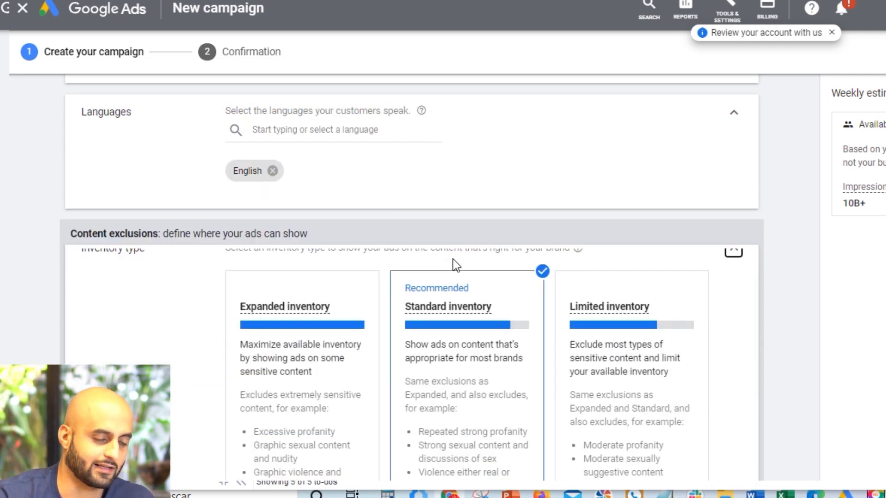
pyautogui.scroll(-5, 397, 289)
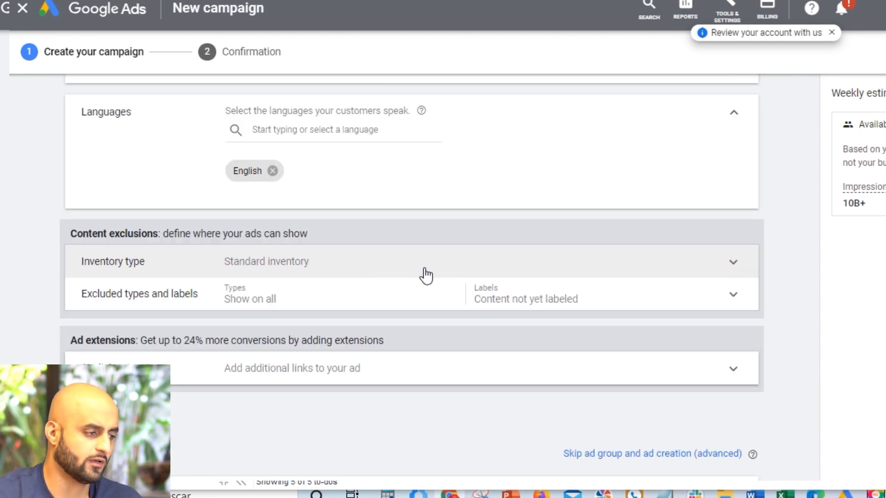
pyautogui.click(421, 275)
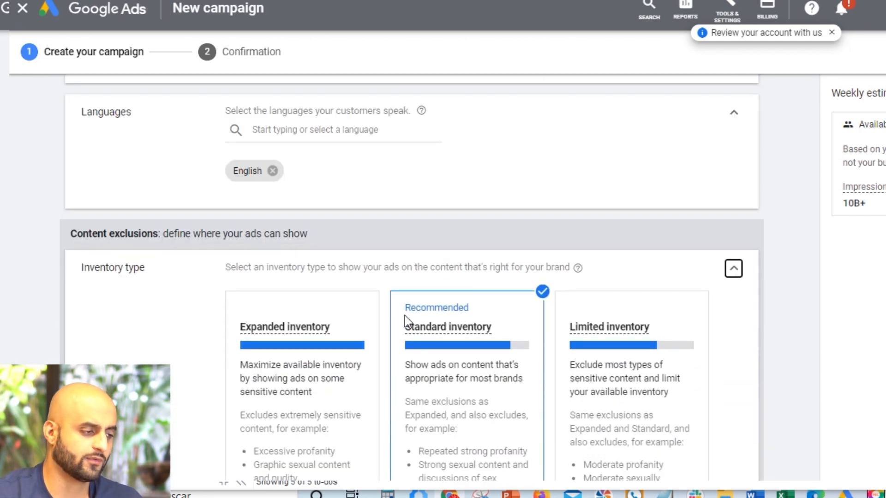
pyautogui.scroll(-2, 415, 349)
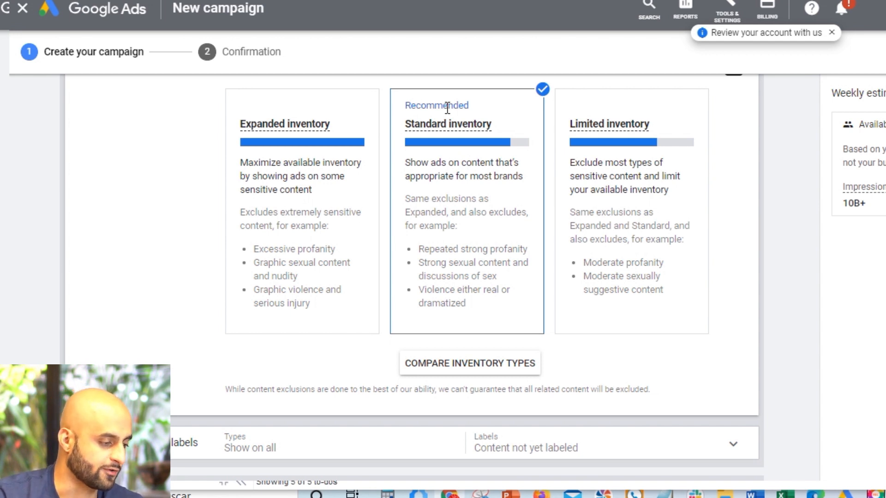
# - Exclude embedded YouTube videos, live streaming videos and DL-G: General audiences content under the excluded types and labels
pyautogui.scroll(-5, 489, 293)
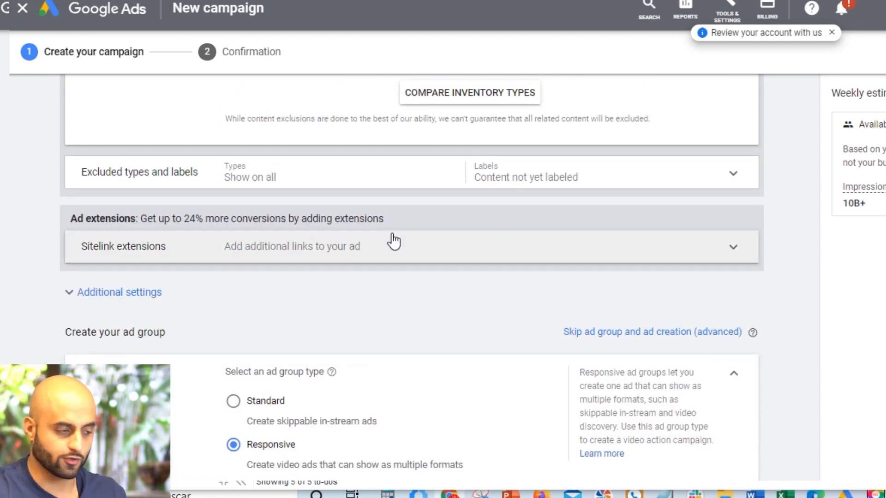
pyautogui.click(363, 181)
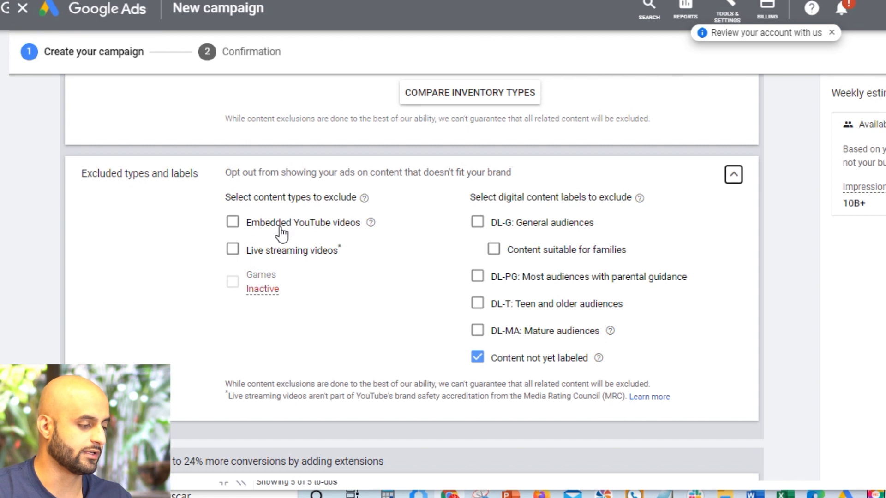
pyautogui.click(232, 222)
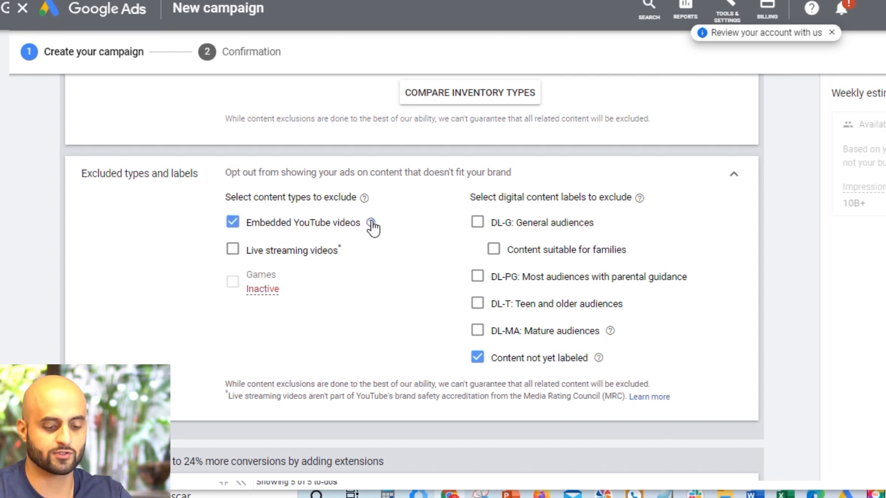
pyautogui.moveTo(371, 223)
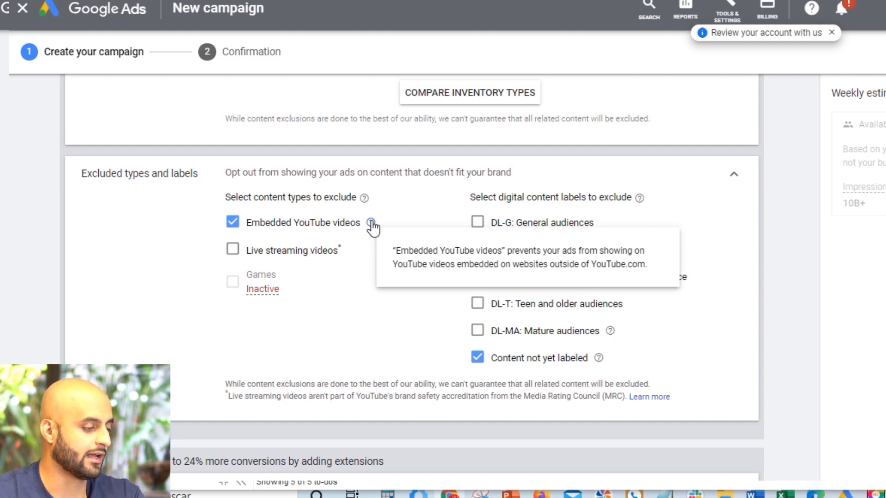
pyautogui.click(233, 251)
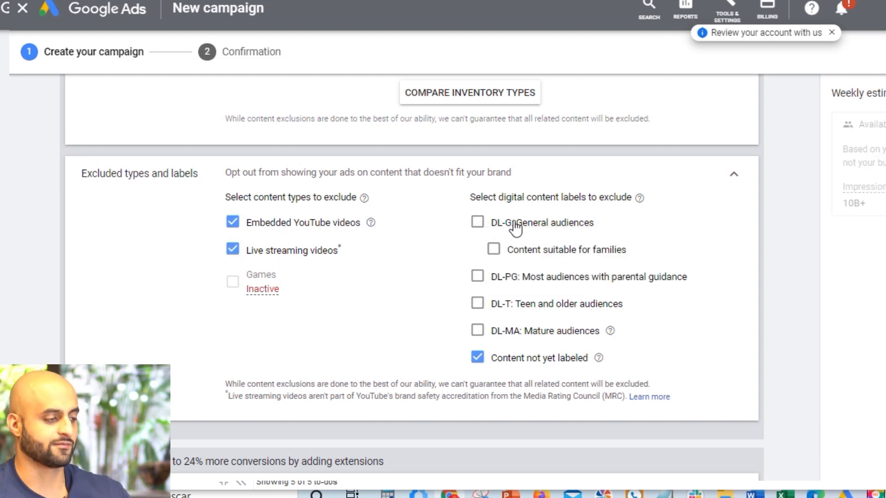
pyautogui.click(477, 224)
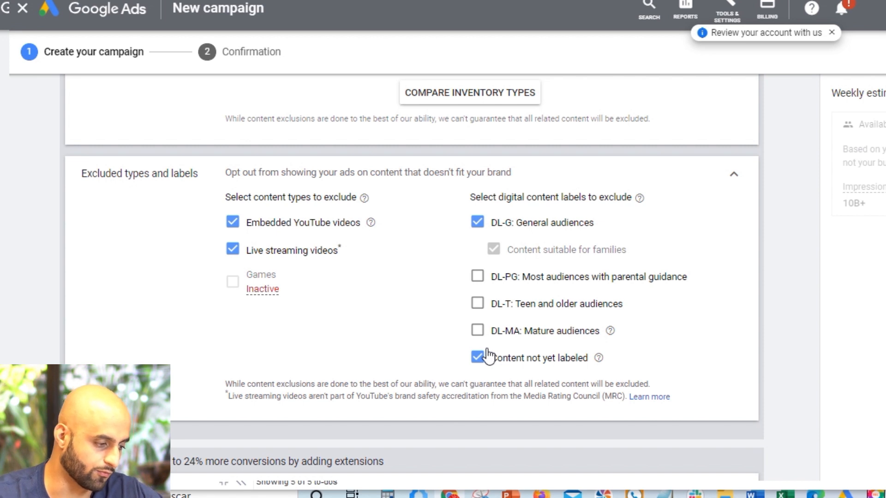
# - Open the sitelink extensions section, examine its options for adding links to the ad, and collapse it without adding any
pyautogui.scroll(-3, 417, 226)
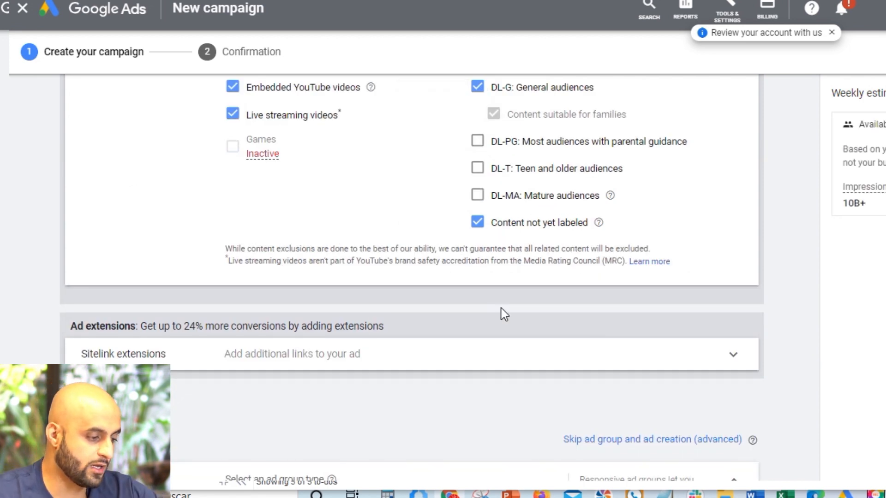
pyautogui.scroll(-2, 504, 314)
pyautogui.scroll(-3, 499, 185)
pyautogui.scroll(2, 628, 231)
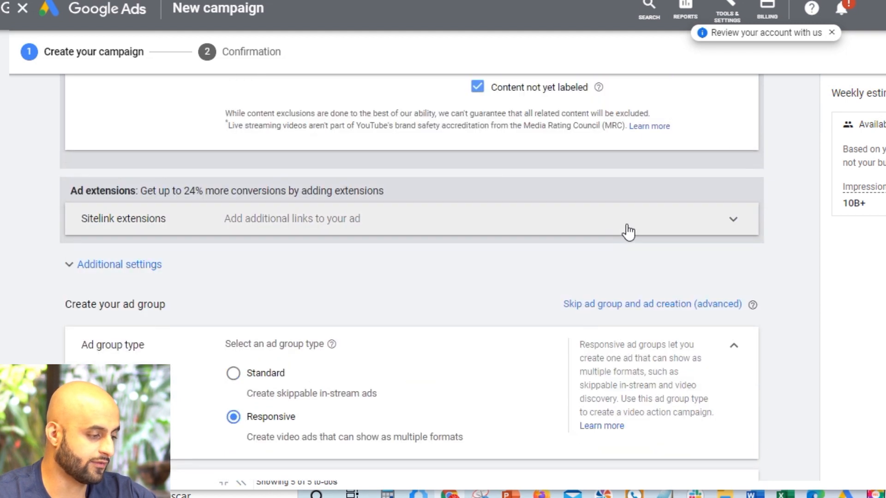
pyautogui.click(496, 226)
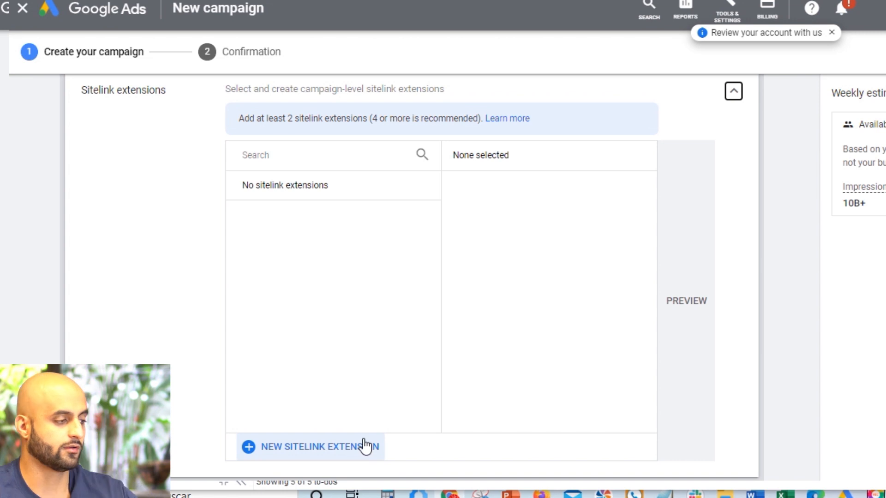
pyautogui.scroll(-3, 468, 240)
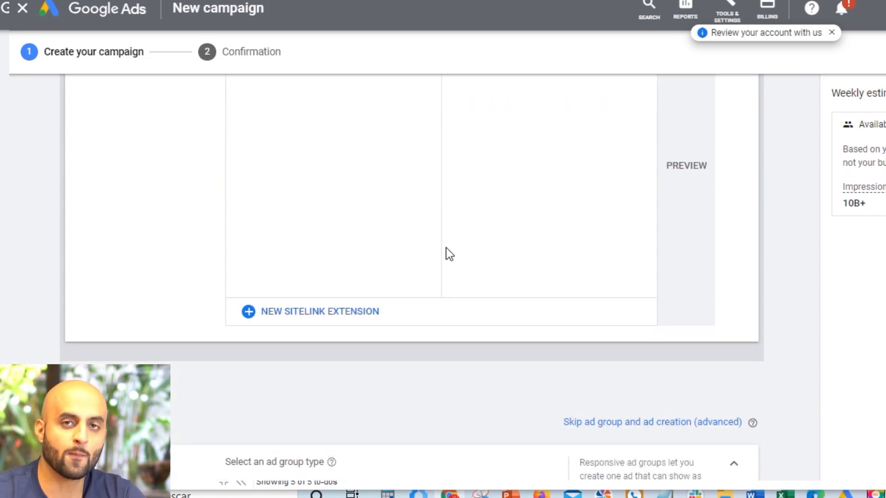
pyautogui.scroll(3, 417, 266)
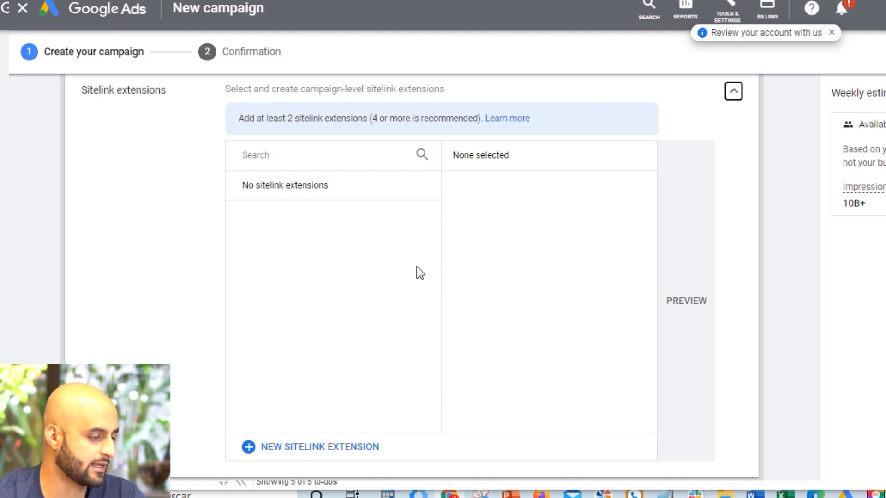
pyautogui.scroll(3, 416, 267)
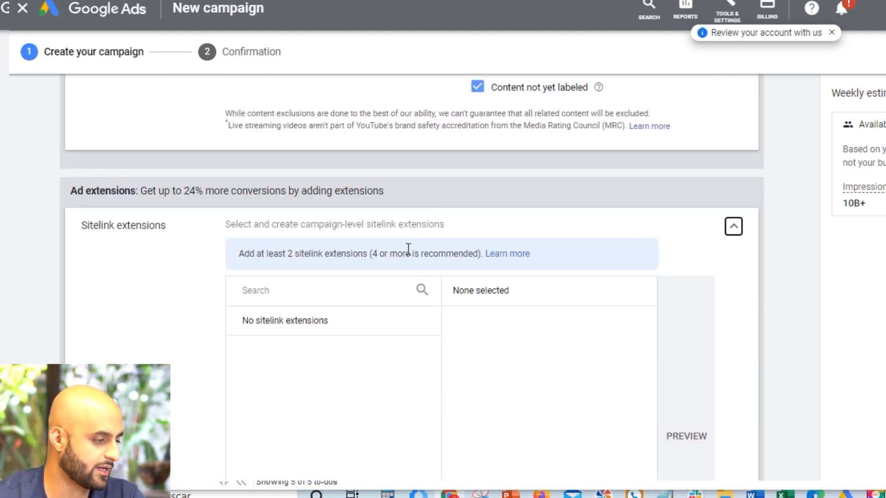
pyautogui.click(733, 228)
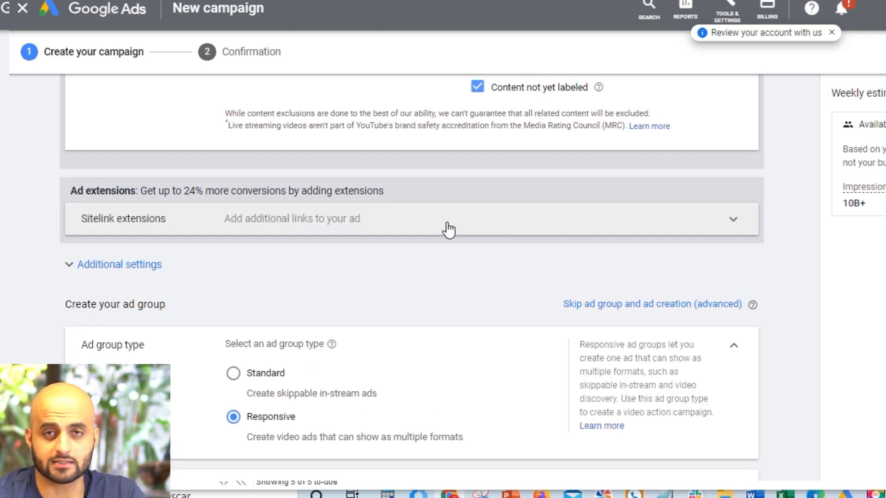
# - Expand the campaign's additional settings to review conversions, devices, frequency capping and ad schedule
pyautogui.scroll(-1, 448, 229)
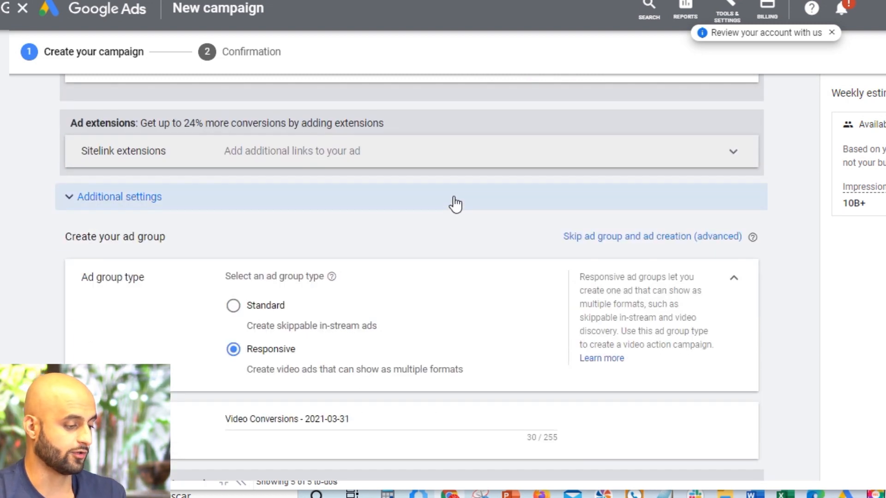
pyautogui.scroll(-1, 138, 157)
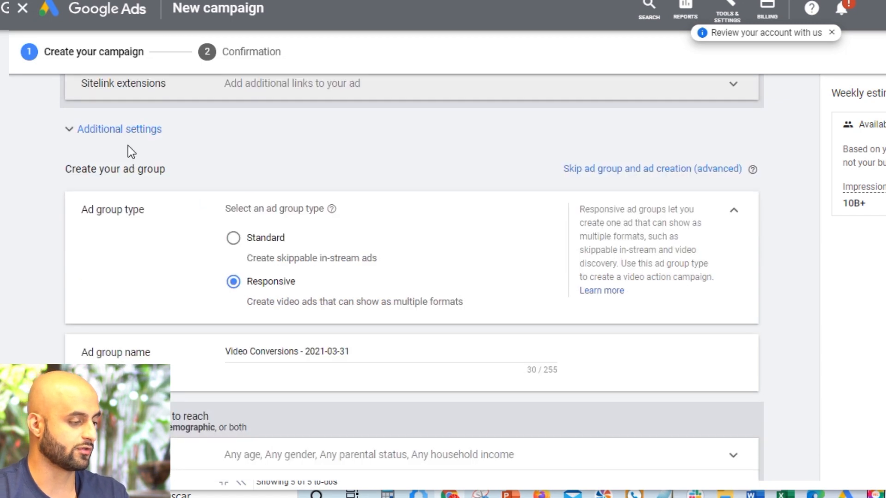
pyautogui.click(127, 133)
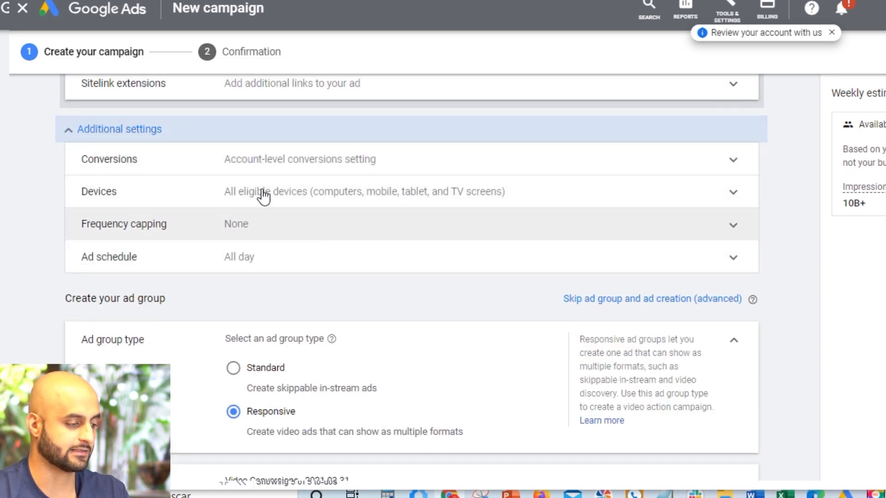
pyautogui.click(92, 139)
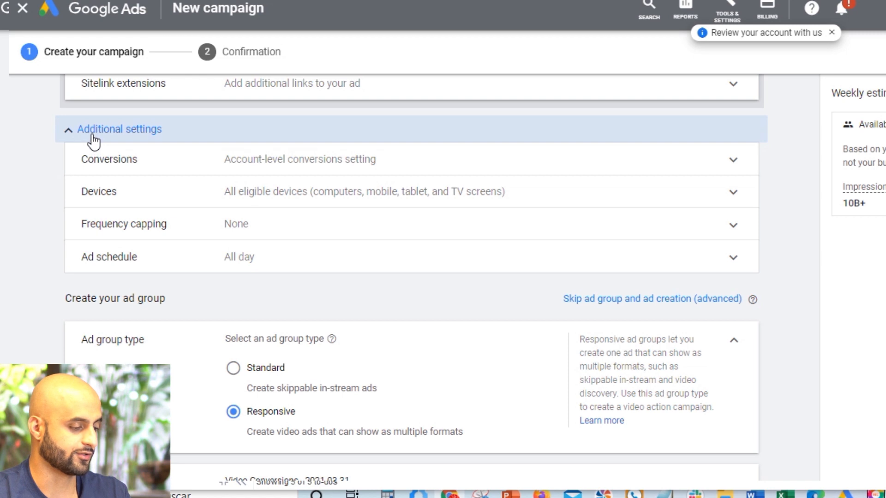
pyautogui.scroll(1, 240, 109)
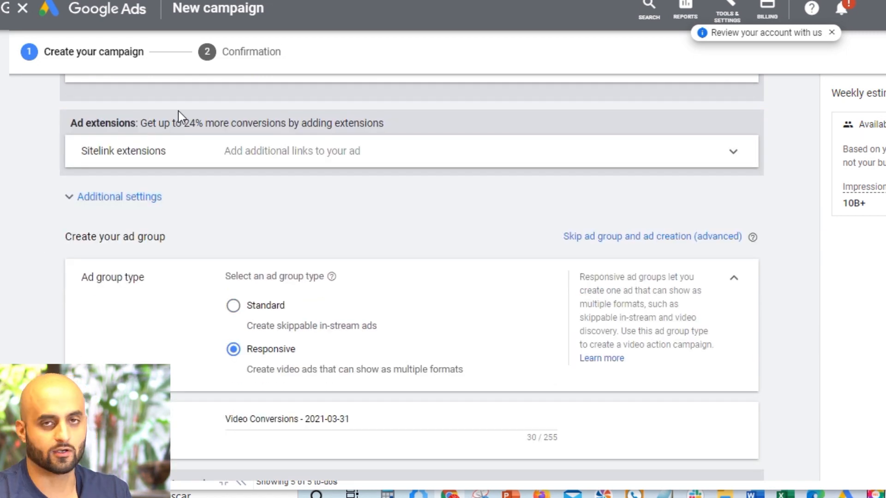
pyautogui.scroll(-3, 226, 332)
pyautogui.scroll(5, 222, 328)
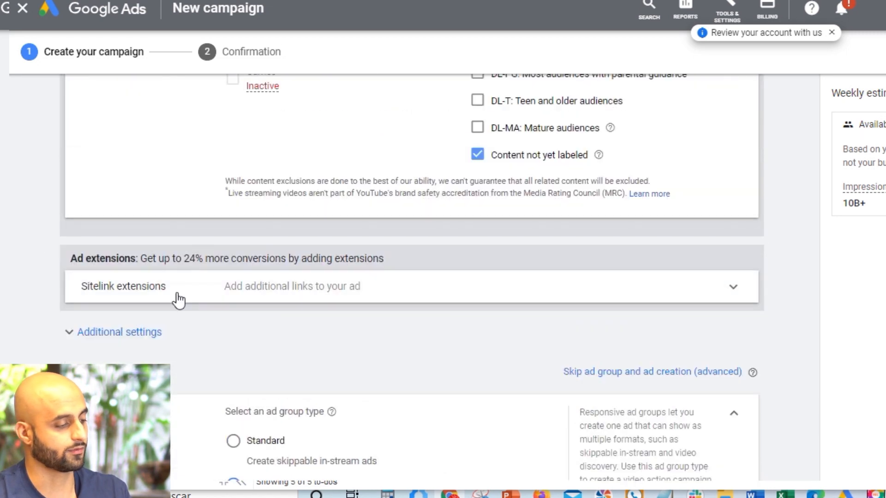
pyautogui.scroll(-1, 172, 324)
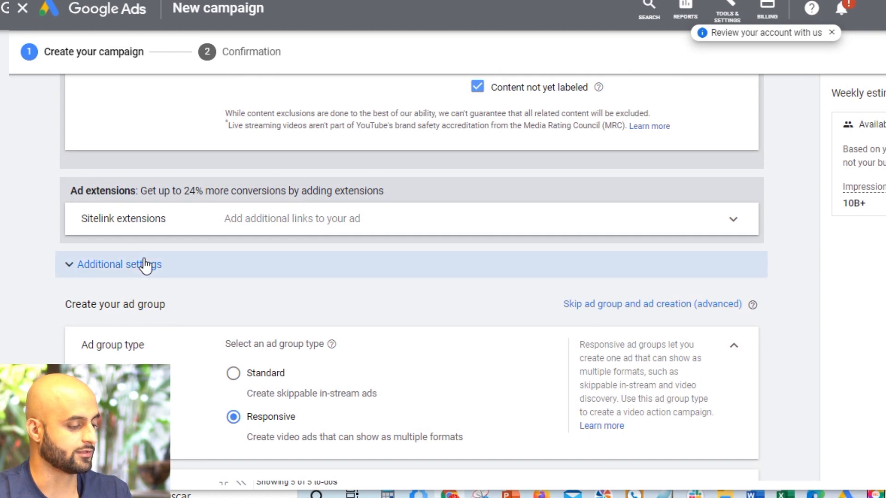
pyautogui.click(299, 259)
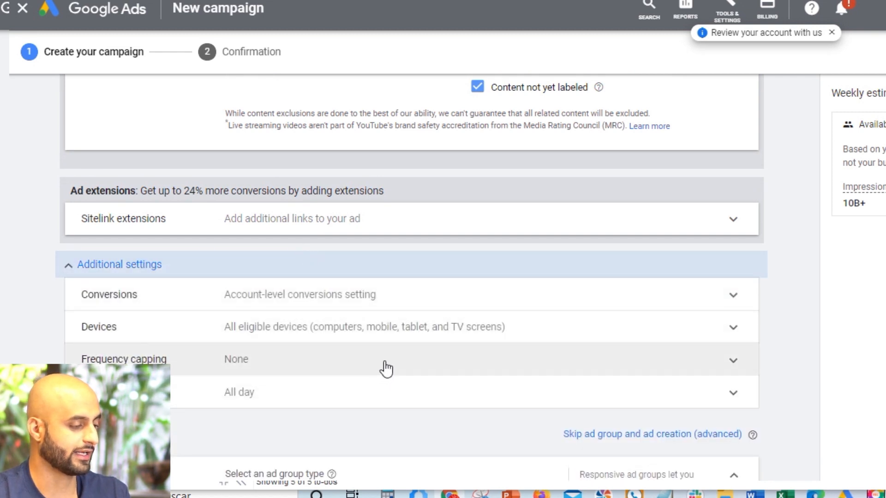
# - Examine the option to choose conversion actions for this campaign and go back to the account-level conversions setting
pyautogui.click(330, 233)
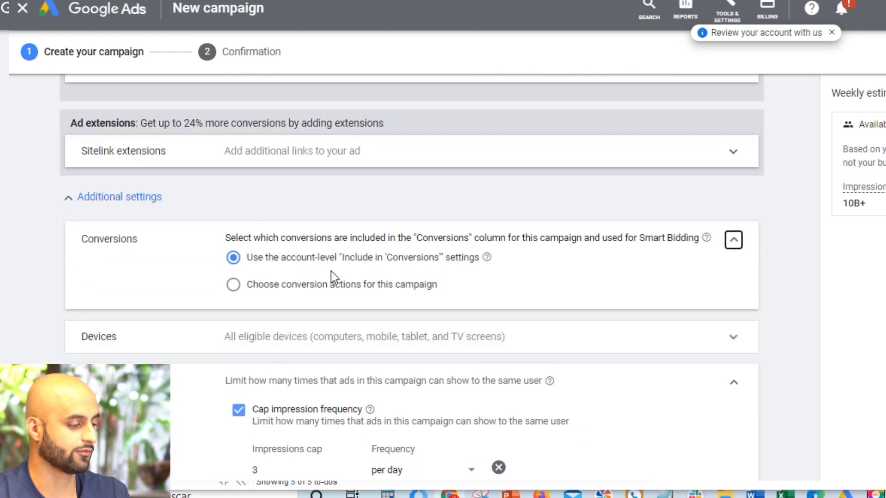
pyautogui.click(234, 285)
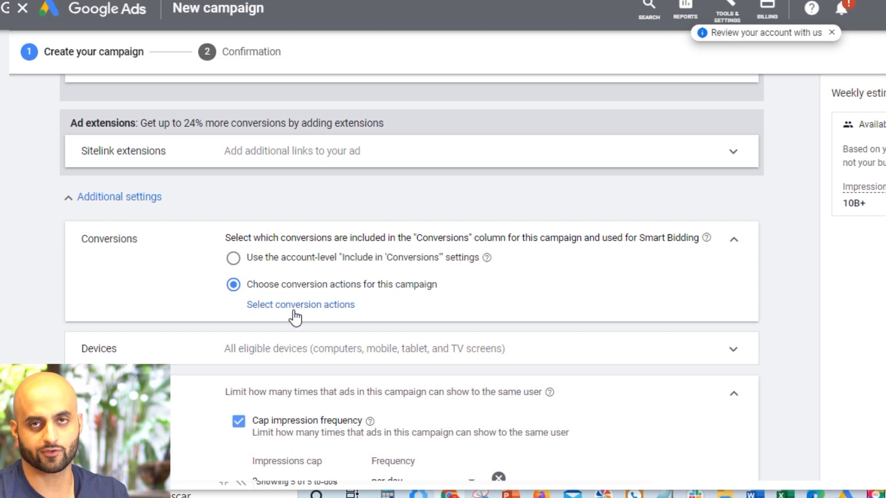
pyautogui.click(332, 303)
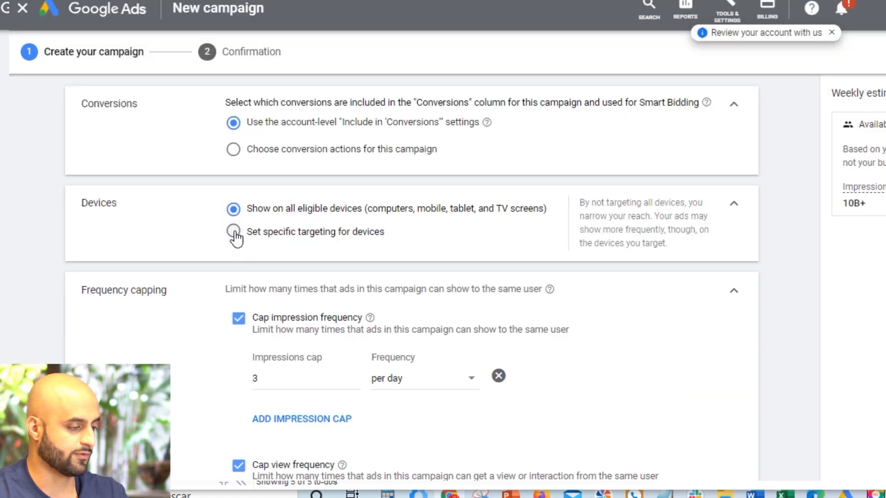
# - Set specific device targeting to computers, mobile phones and tablets, excluding TV screens, and review the advanced mobile and tablet targeting
pyautogui.click(315, 235)
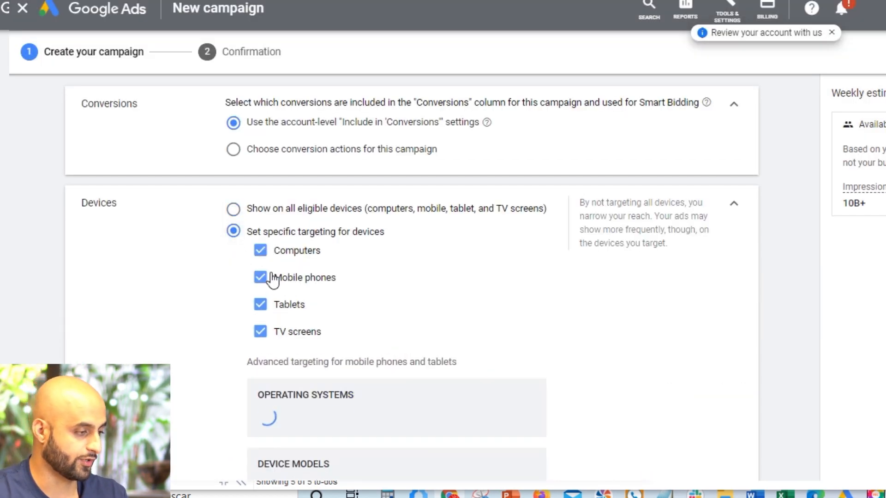
pyautogui.click(260, 331)
pyautogui.scroll(-1, 347, 291)
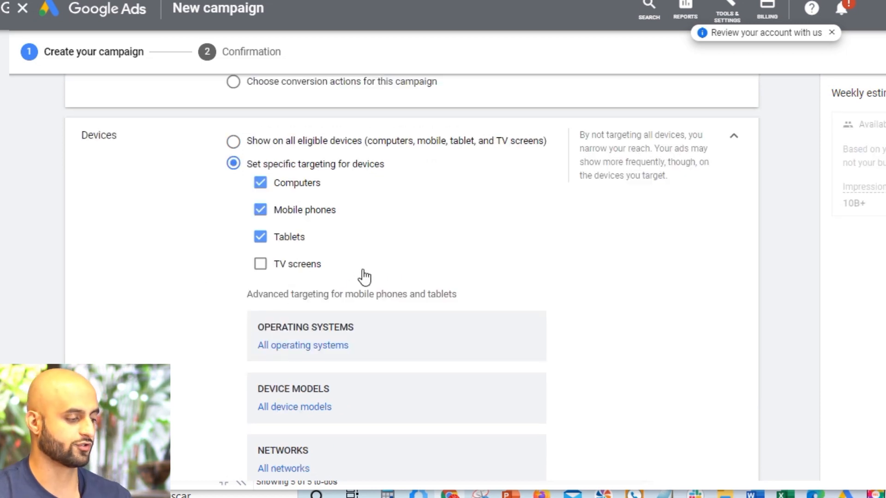
pyautogui.scroll(3, 316, 228)
pyautogui.scroll(-4, 327, 227)
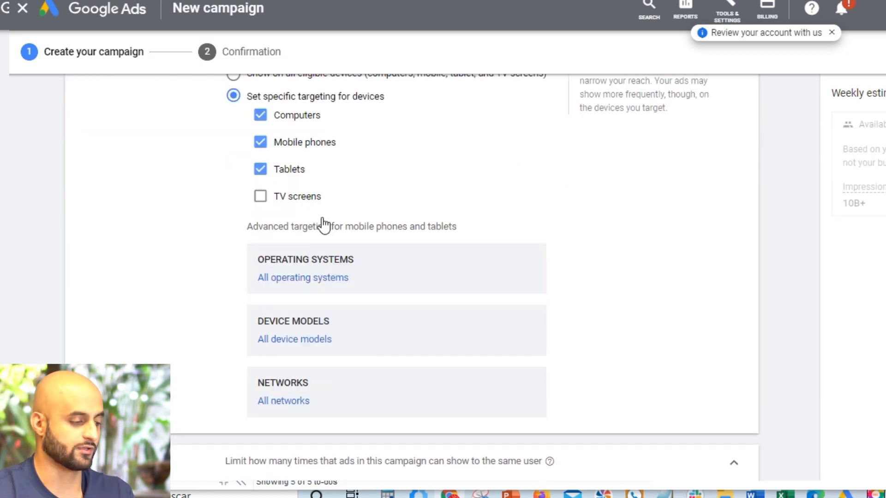
pyautogui.scroll(-1, 299, 240)
pyautogui.scroll(3, 270, 253)
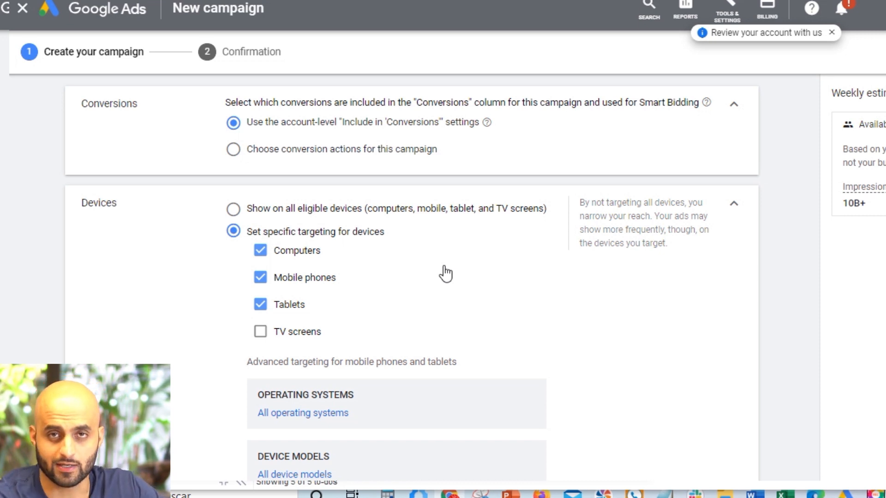
# - Clear the existing impression and view frequency caps and cap the campaign's impressions at 3 per day
pyautogui.scroll(-6, 452, 275)
pyautogui.scroll(-3, 323, 256)
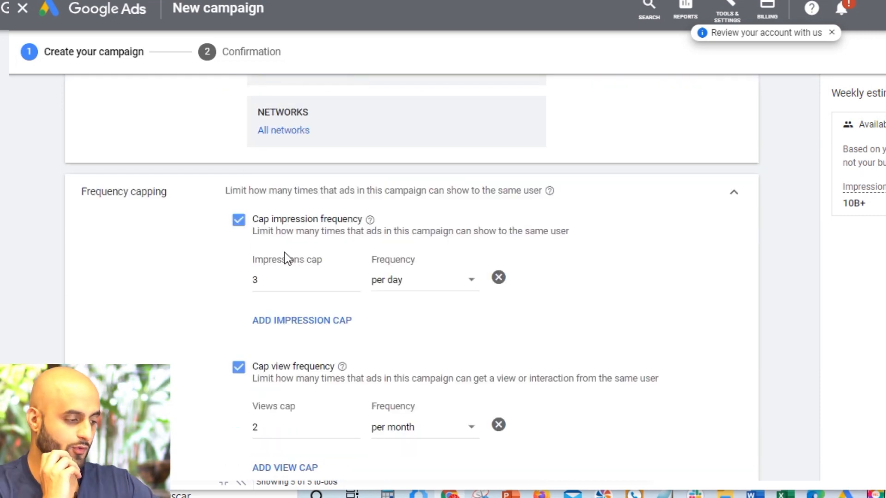
pyautogui.click(240, 220)
pyautogui.click(239, 261)
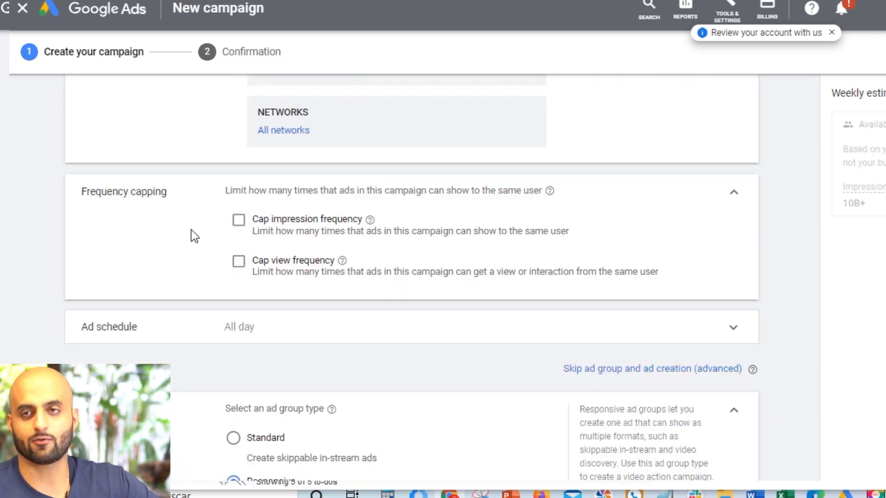
pyautogui.click(238, 220)
pyautogui.click(321, 278)
pyautogui.write('3')
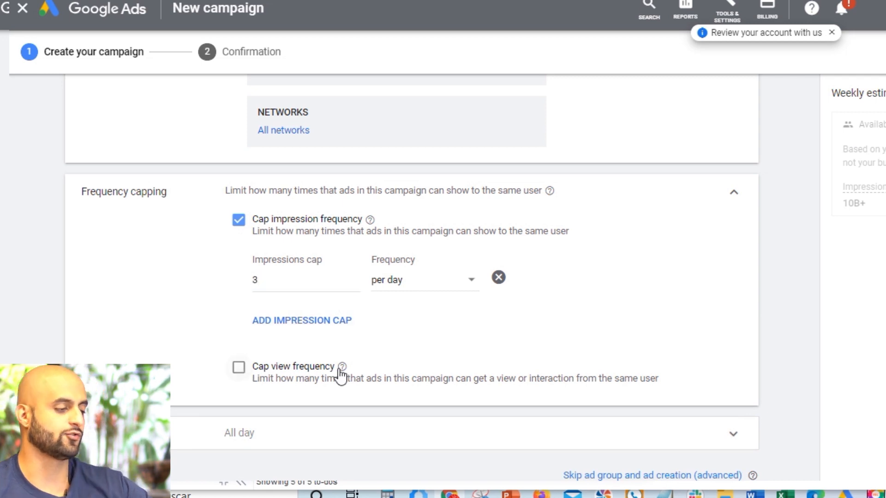
# - Enable the view frequency cap and limit views to 2 per month
pyautogui.click(340, 372)
pyautogui.click(414, 422)
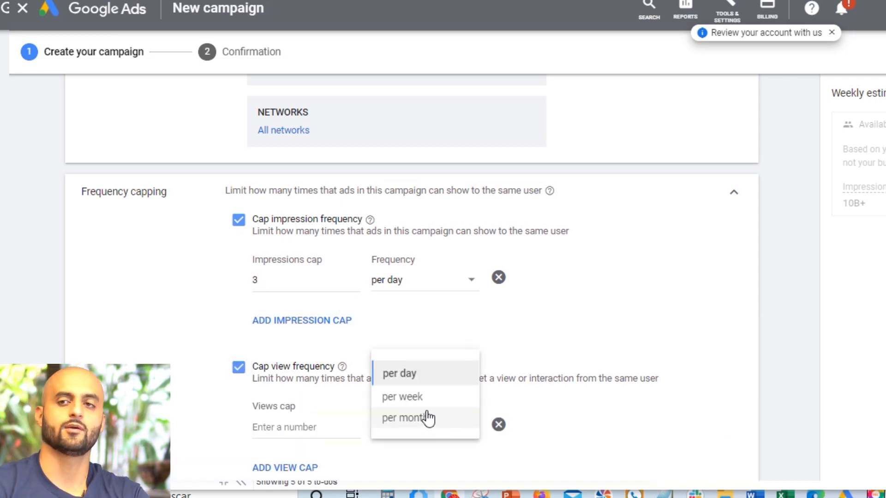
pyautogui.click(434, 420)
pyautogui.click(303, 426)
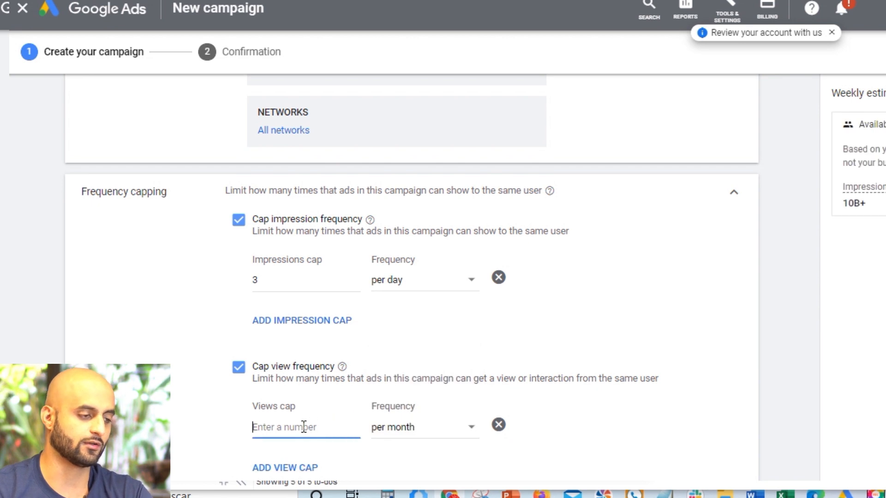
pyautogui.write('2')
pyautogui.scroll(-1, 444, 396)
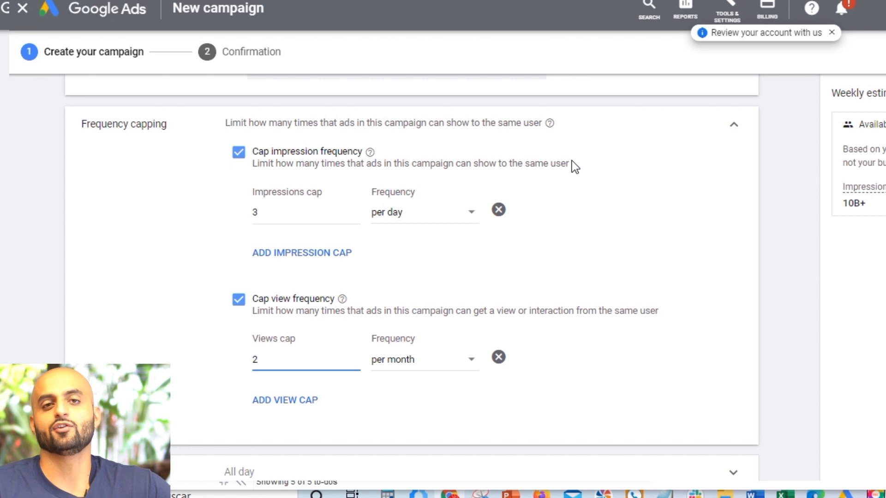
# - Compare the Standard and Responsive ad group types by reading their descriptions
pyautogui.scroll(-5, 575, 194)
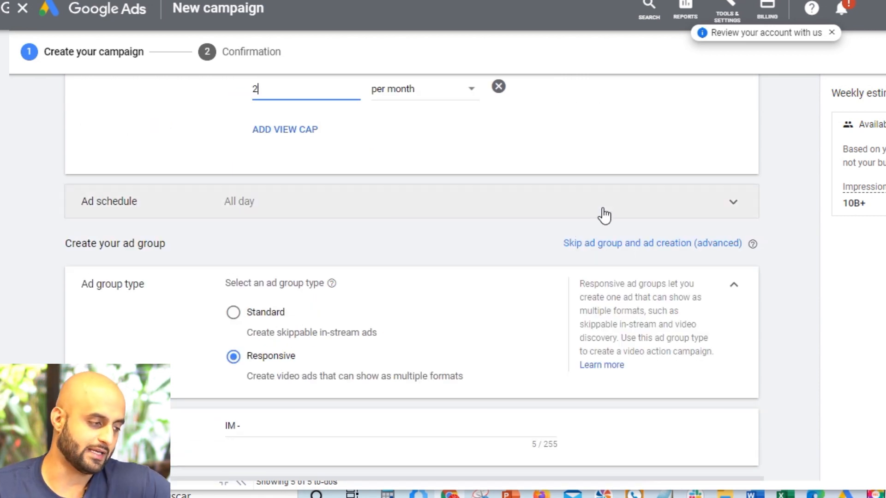
pyautogui.scroll(1, 604, 214)
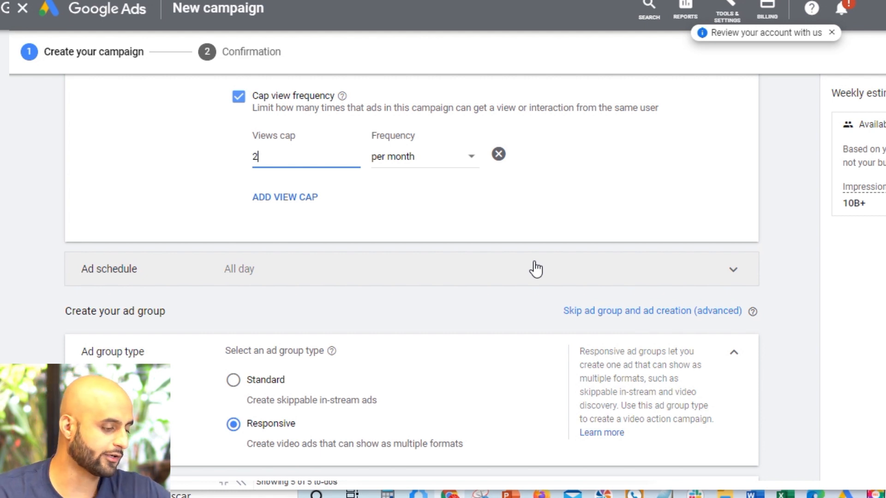
pyautogui.scroll(-3, 535, 269)
pyautogui.scroll(-2, 516, 247)
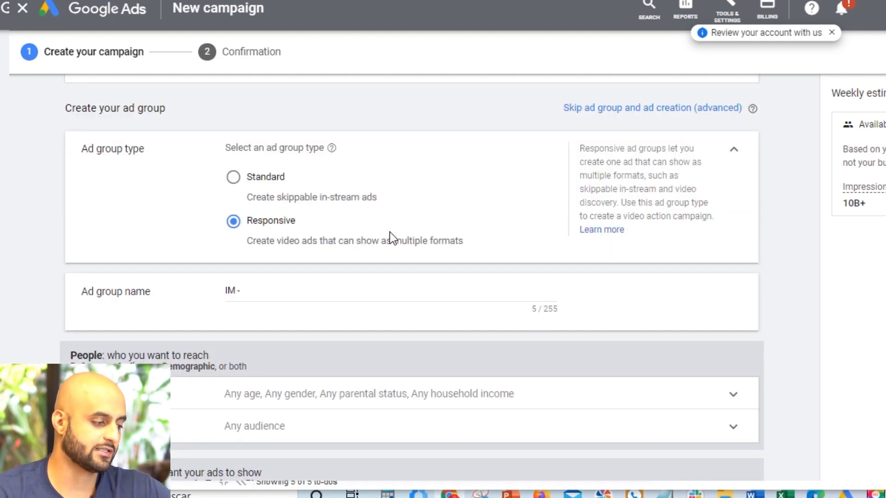
pyautogui.moveTo(333, 150)
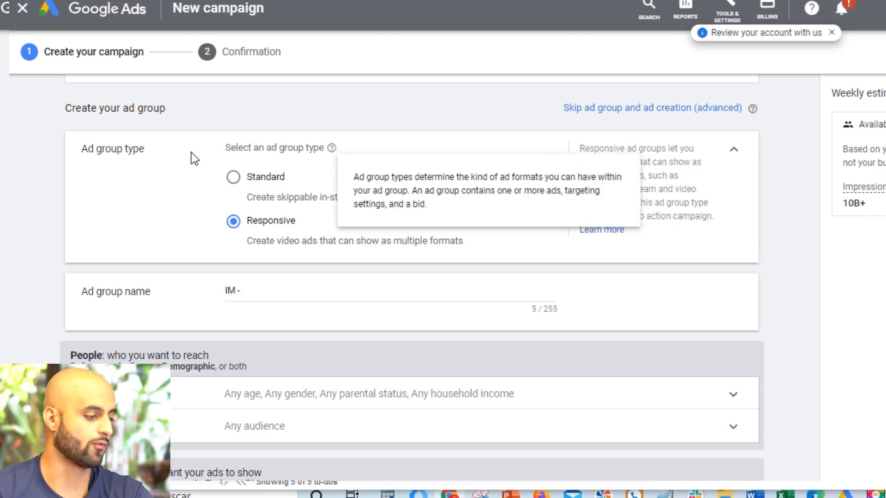
pyautogui.click(233, 177)
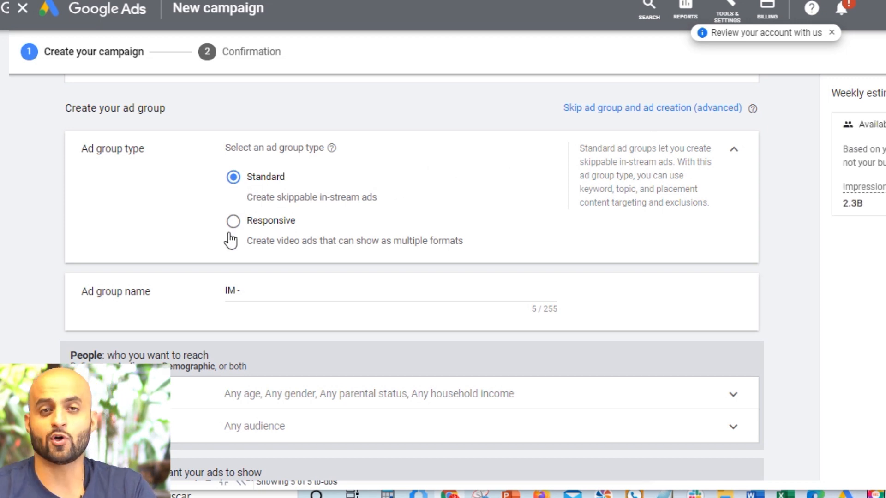
pyautogui.click(234, 222)
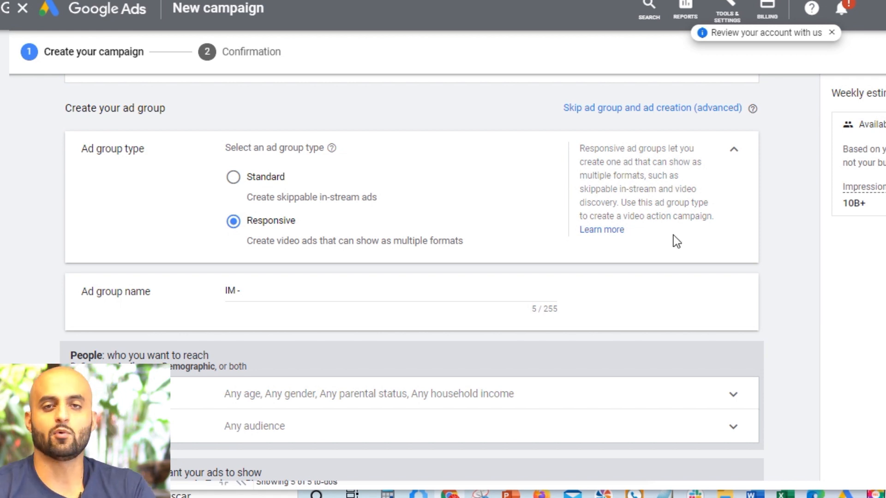
pyautogui.moveTo(623, 217)
pyautogui.mouseDown()
pyautogui.moveTo(711, 218)
pyautogui.moveTo(623, 222)
pyautogui.mouseUp()
pyautogui.click(671, 200)
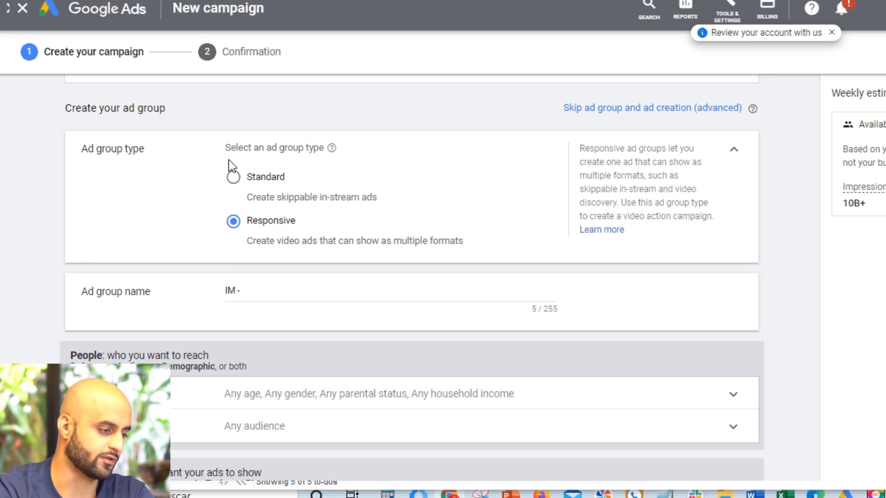
# - Choose the Standard ad group type and name the ad group "IM - Marketing & Advertising"
pyautogui.click(233, 179)
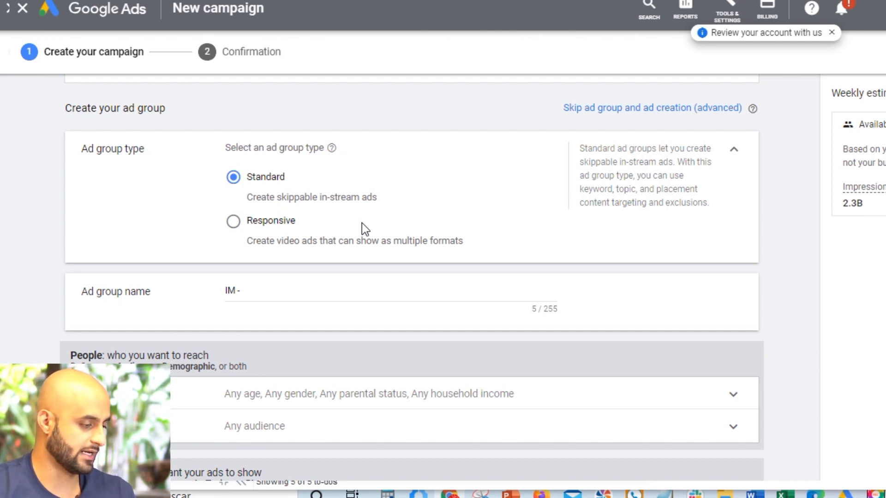
pyautogui.click(253, 291)
pyautogui.scroll(1, 197, 323)
pyautogui.write('Ma')
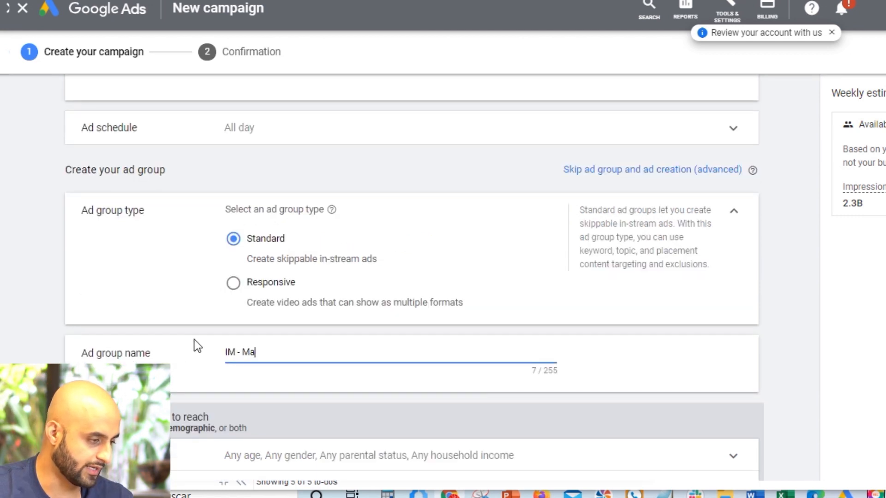
pyautogui.write('rketing & Advertising')
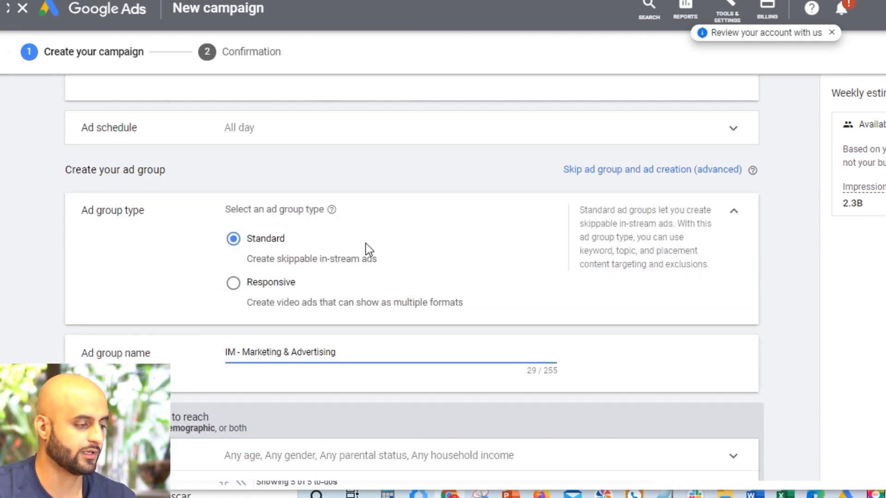
# - Exclude the 18 - 24 age group and the Lower 50% household income bracket from the ad group's demographic targeting
pyautogui.scroll(-3, 365, 249)
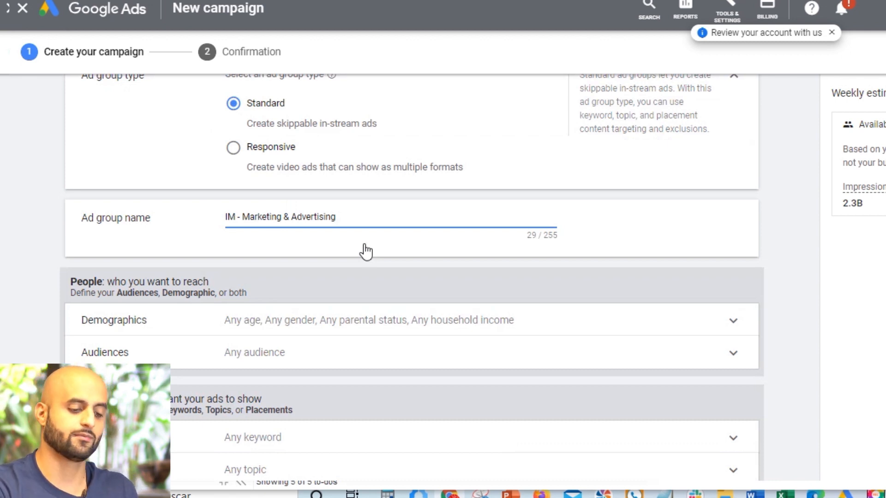
pyautogui.scroll(-1, 365, 252)
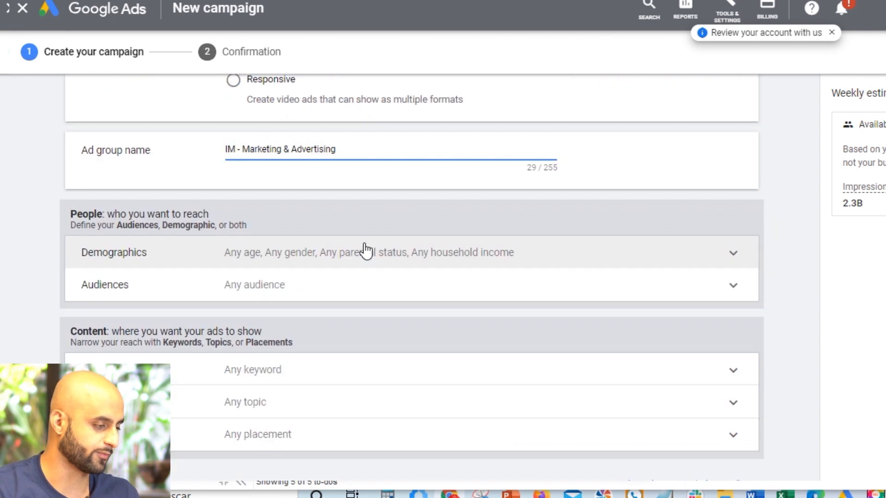
pyautogui.click(461, 268)
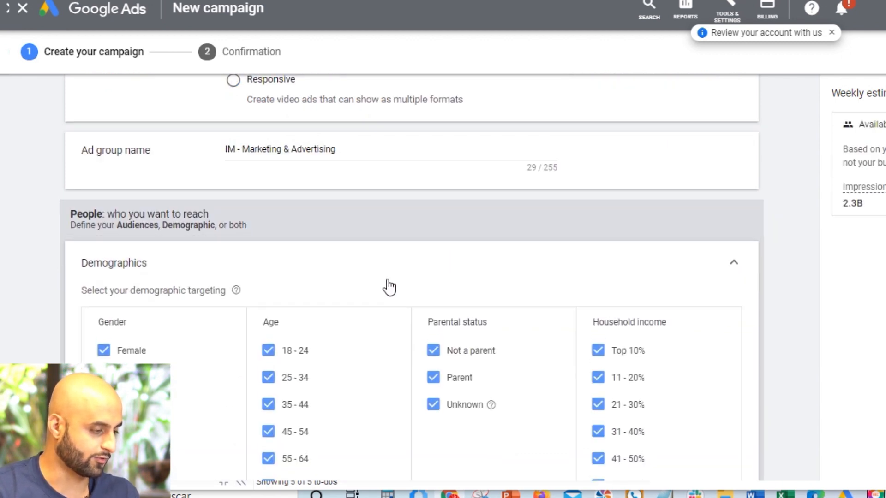
pyautogui.scroll(-1, 389, 286)
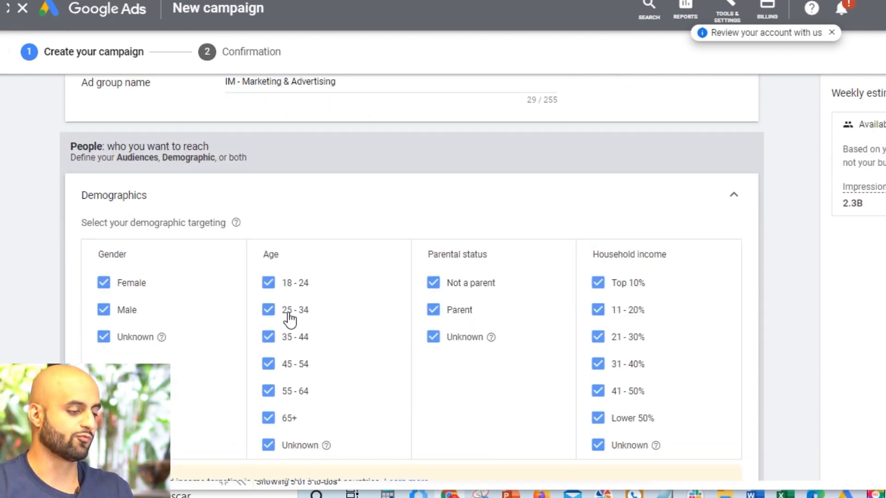
pyautogui.click(268, 281)
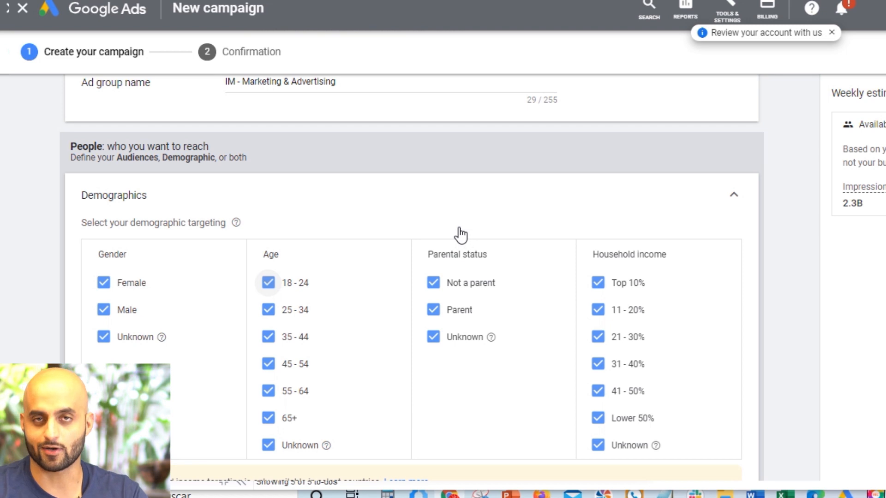
pyautogui.press('space')
pyautogui.scroll(-1, 539, 198)
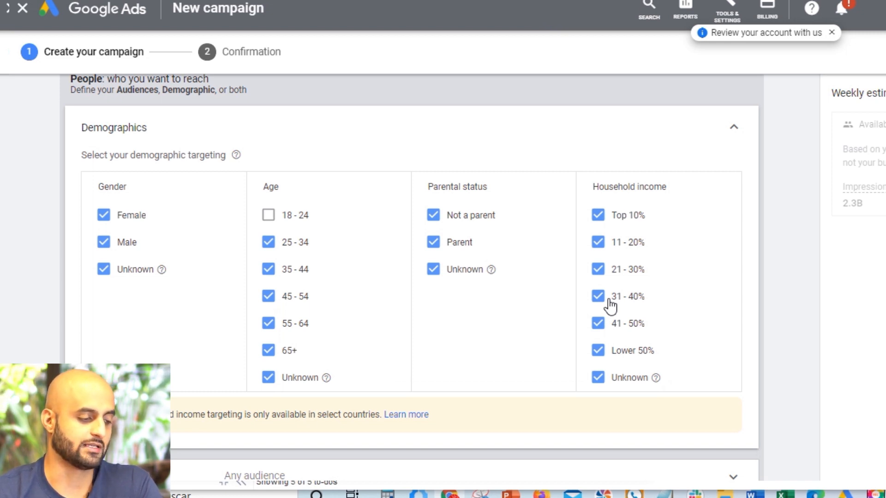
pyautogui.click(597, 351)
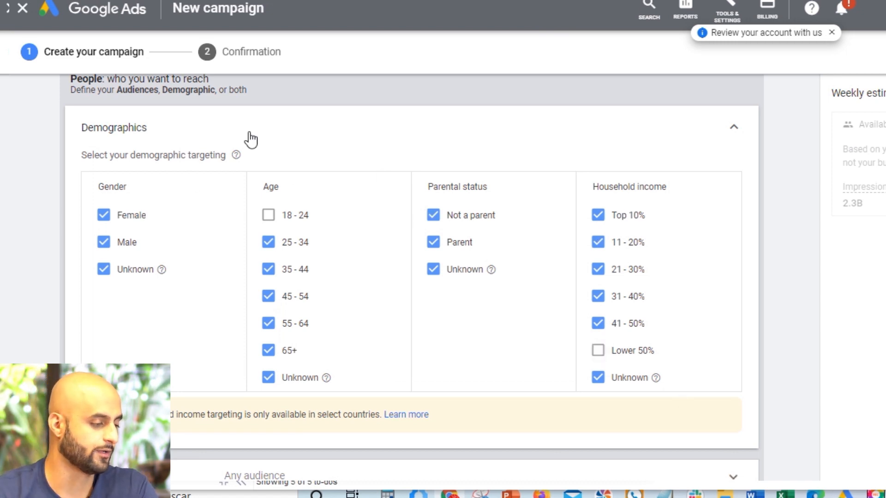
# - Open the audiences section and browse the existing custom audiences without selecting any
pyautogui.scroll(-3, 599, 346)
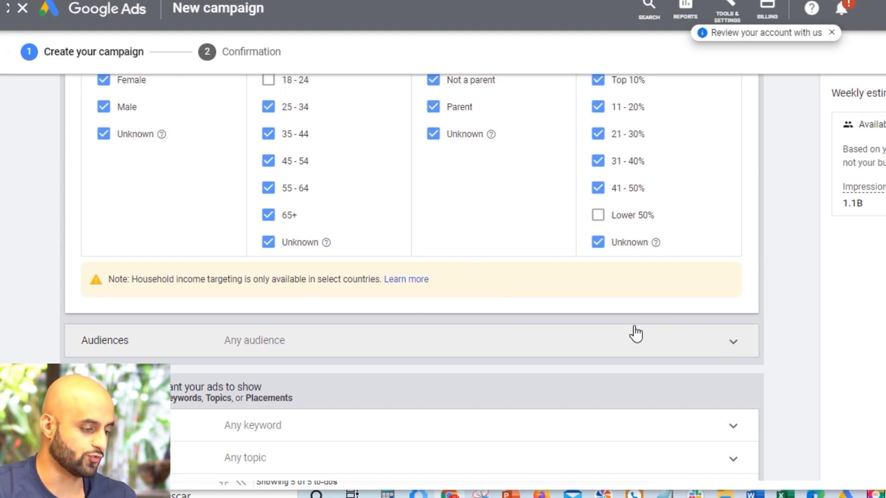
pyautogui.click(743, 330)
pyautogui.click(194, 239)
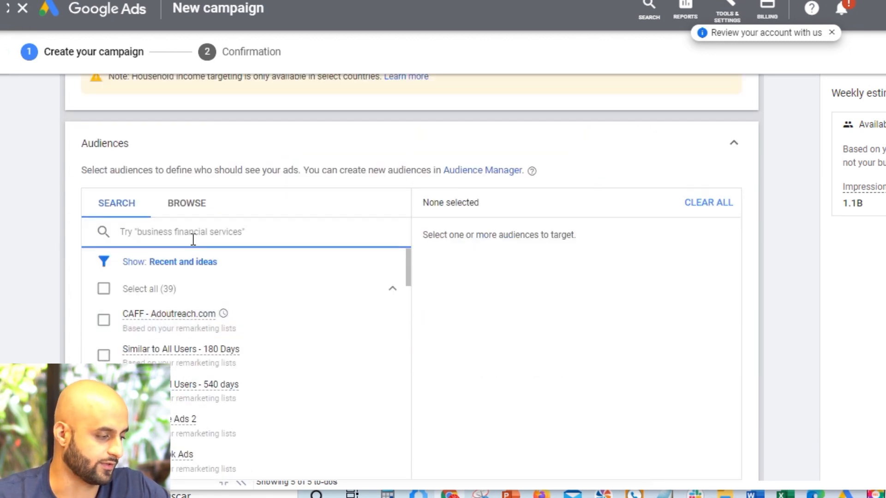
pyautogui.scroll(3, 233, 281)
pyautogui.click(194, 345)
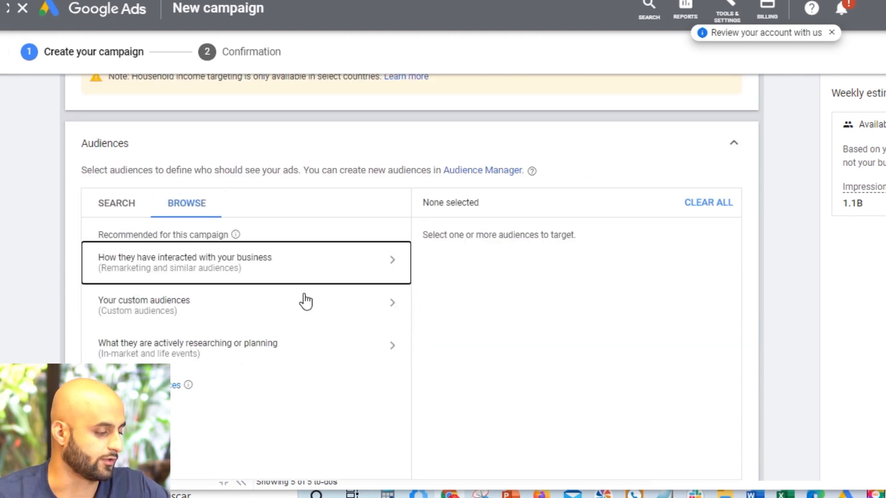
pyautogui.click(326, 323)
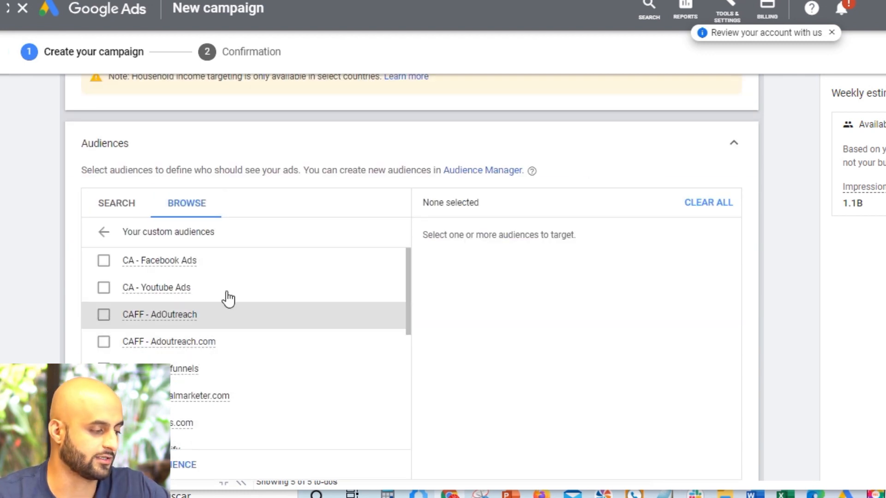
pyautogui.scroll(2, 223, 245)
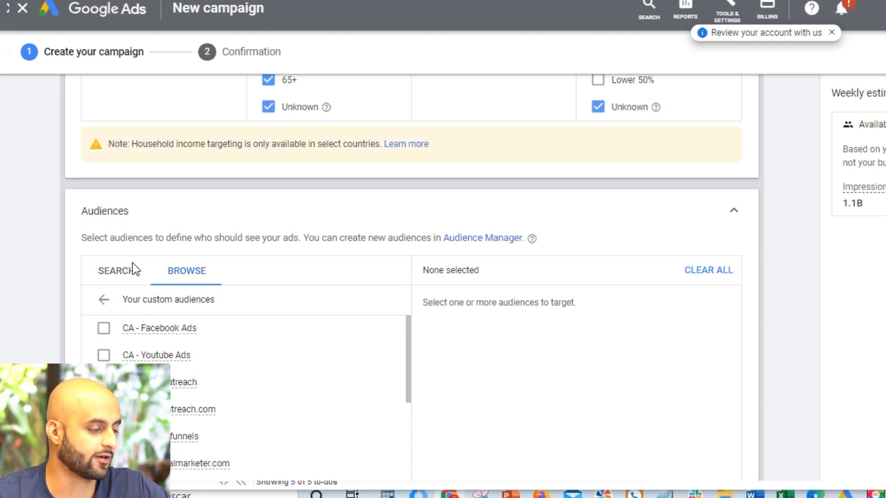
pyautogui.click(198, 305)
# - Target a Business Services in-market audience that matches the ad group's marketing and advertising theme, and turn off audience expansion
pyautogui.scroll(-2, 237, 406)
pyautogui.click(231, 353)
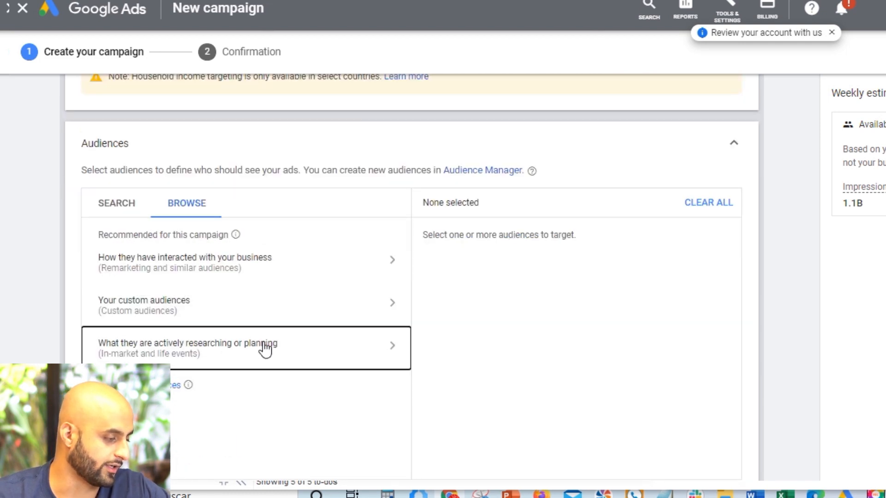
pyautogui.click(240, 266)
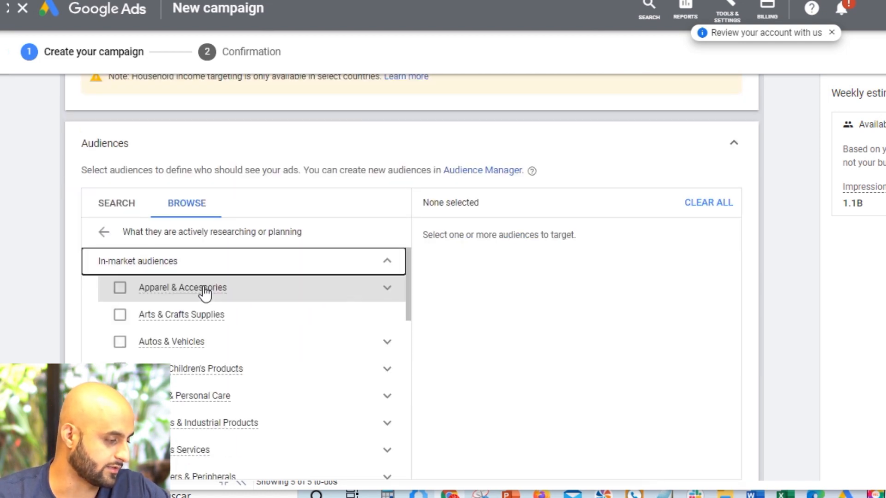
pyautogui.scroll(-4, 249, 351)
pyautogui.scroll(2, 241, 314)
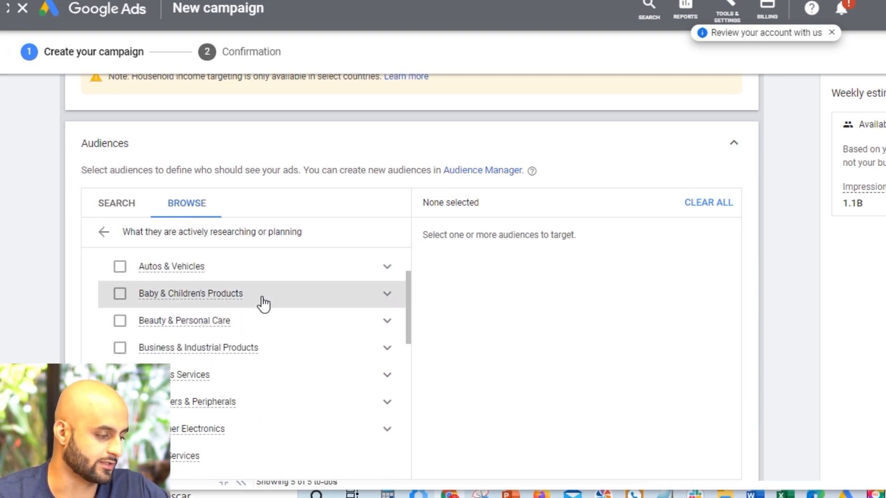
pyautogui.click(233, 358)
pyautogui.scroll(-5, 203, 362)
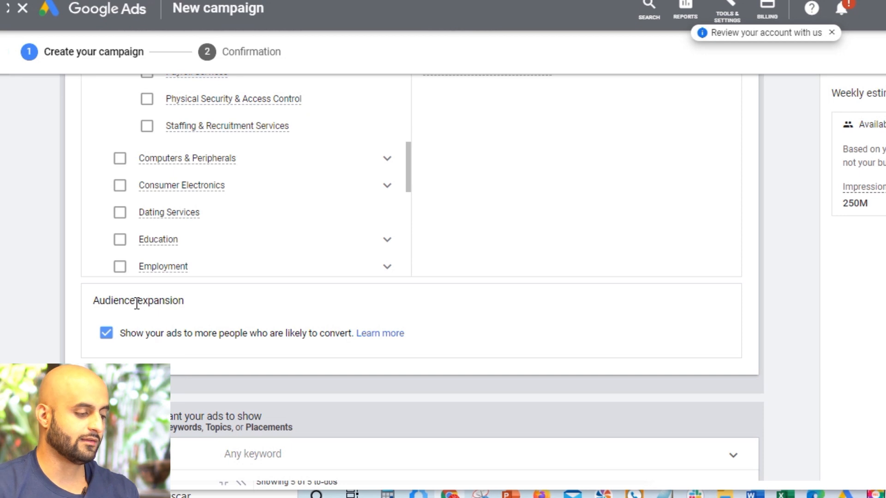
pyautogui.click(106, 333)
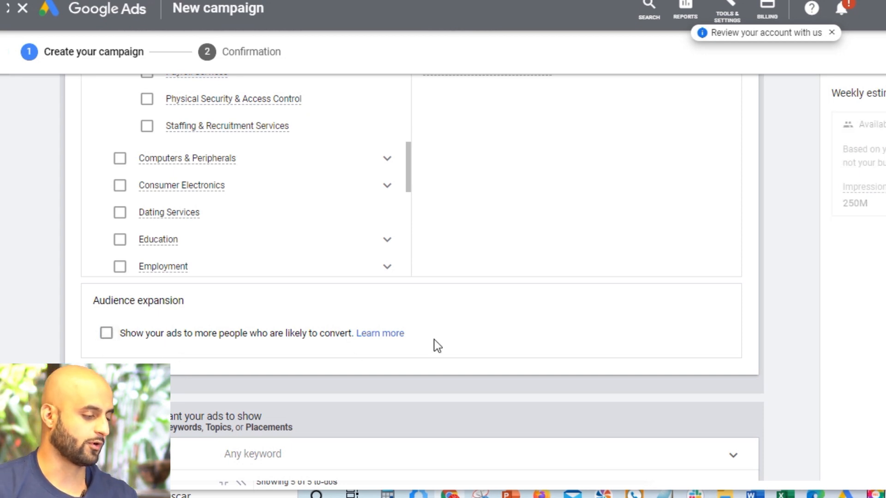